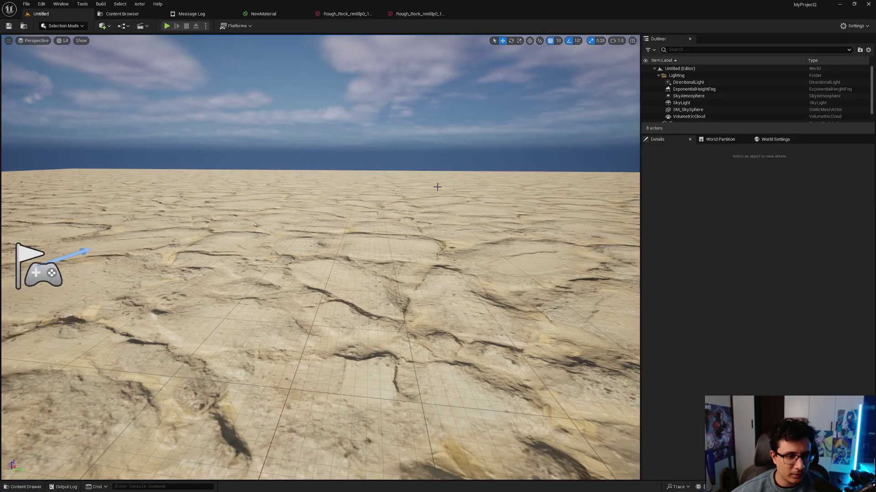
right_click_drag(320, 257, 315, 338)
scroll(301, 303, "down", 3)
key("w")
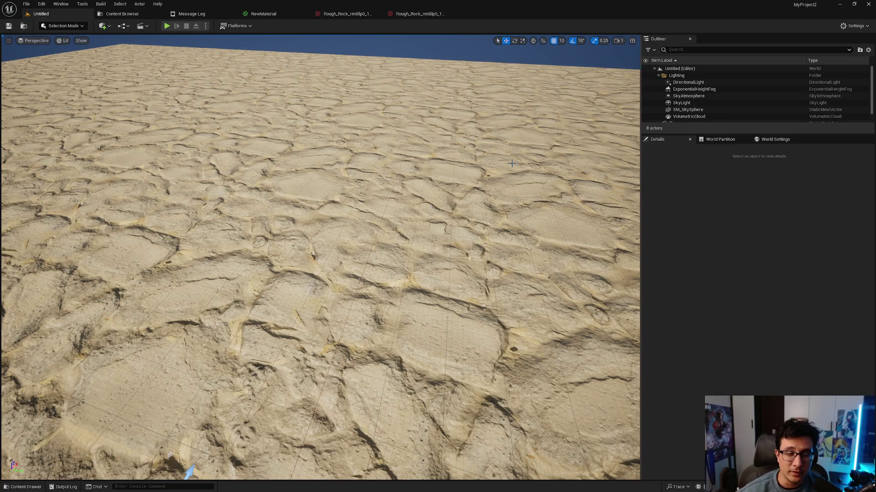
mouse_move(168, 69)
right_mouse_down()
mouse_move(168, 61)
mouse_move(168, 70)
right_mouse_up()
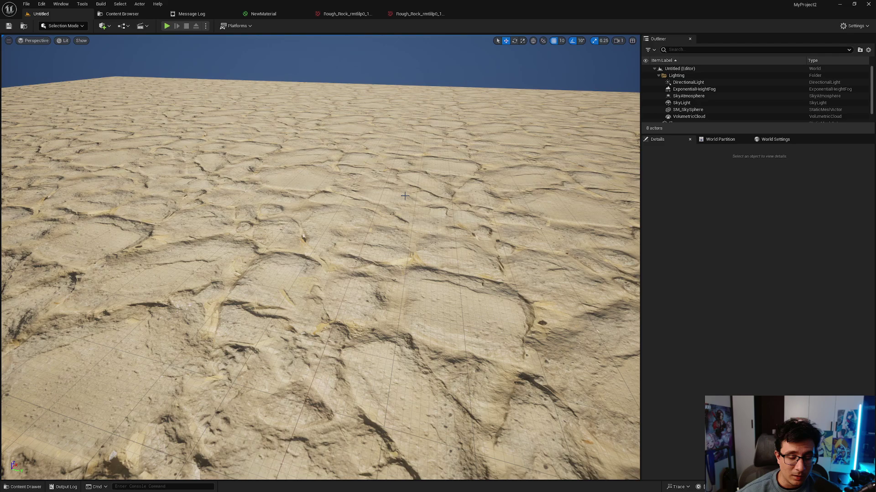
mouse_move(427, 234)
right_mouse_down()
mouse_move(417, 230)
mouse_move(434, 236)
right_mouse_up()
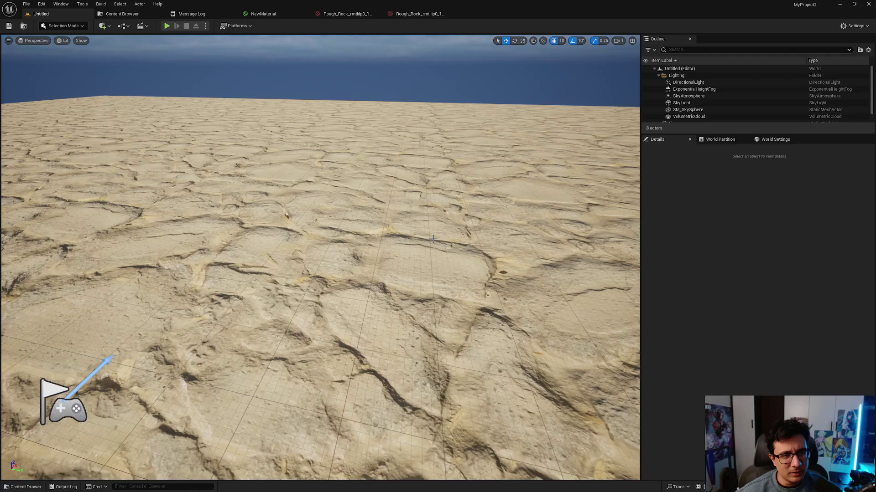
Step: Switch to the Rough Rock download page and the extracted 1K texture folder to review the included maps, and return to Unreal Editor
key("alt+Tab")
key("Tab")
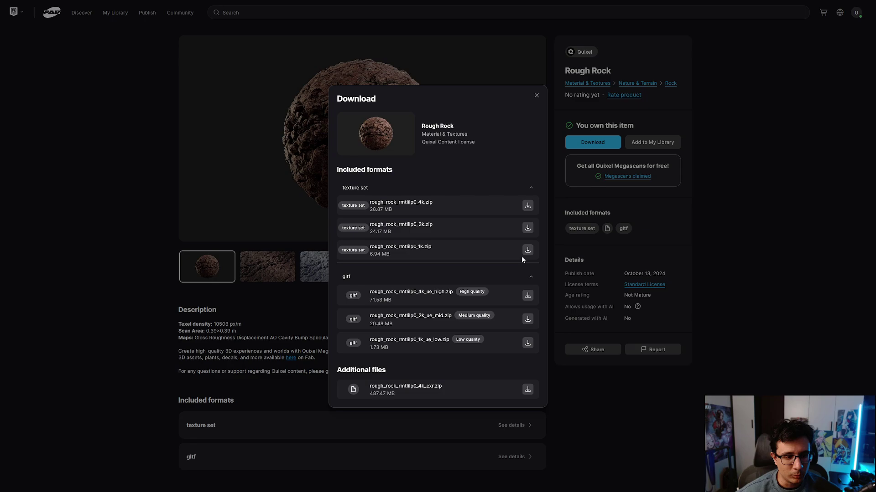
key("alt+Tab")
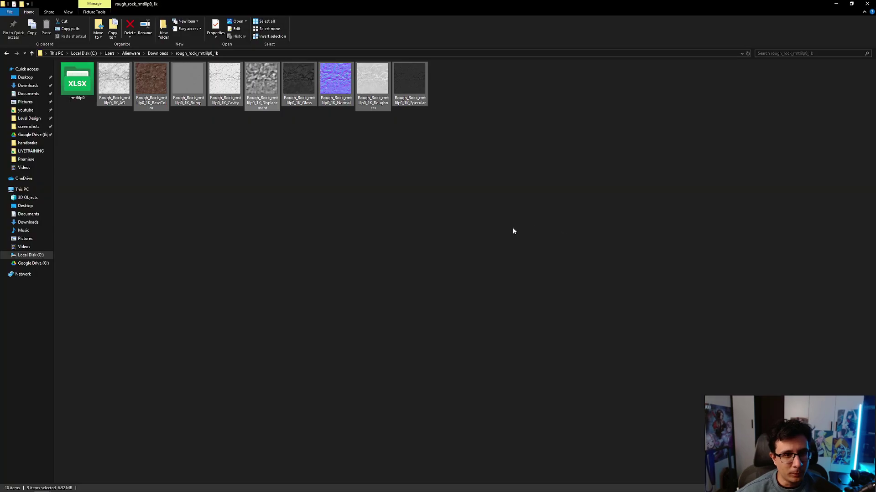
left_click_drag(450, 140, 109, 78)
left_click(267, 187)
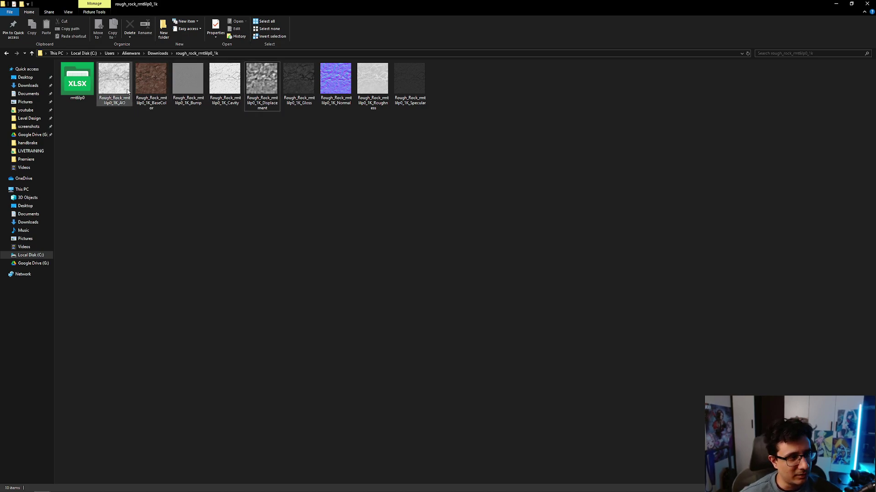
left_click_drag(477, 147, 295, 142)
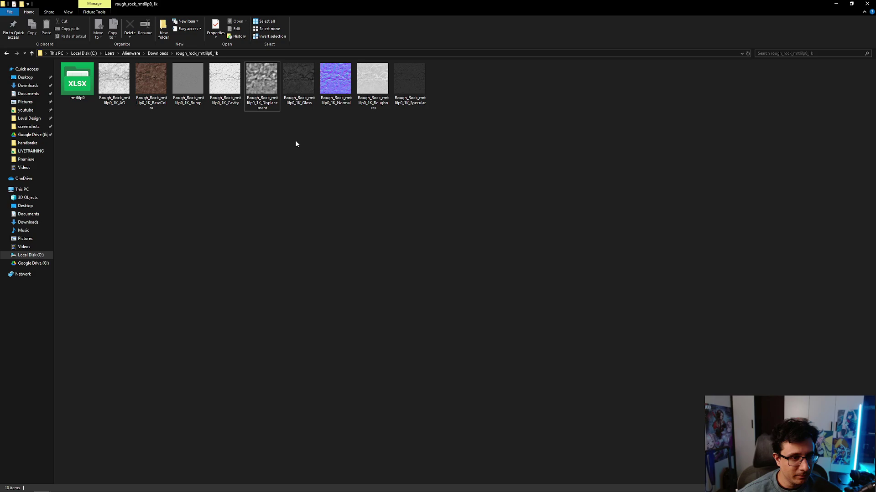
key("alt+Tab")
key("alt+Tab")
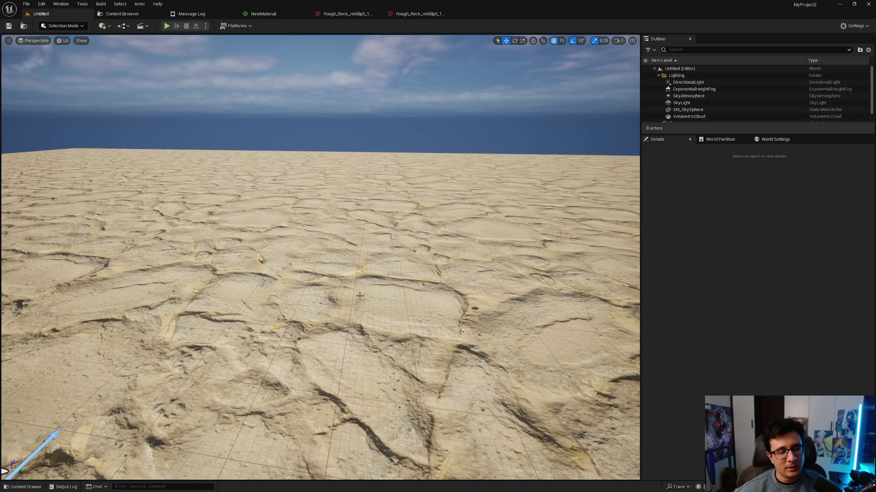
Step: Search the project's plugins for "texturegraph" and check that the TextureGraph plugin is enabled
right_click_drag(359, 296, 328, 279)
key("s")
key("w")
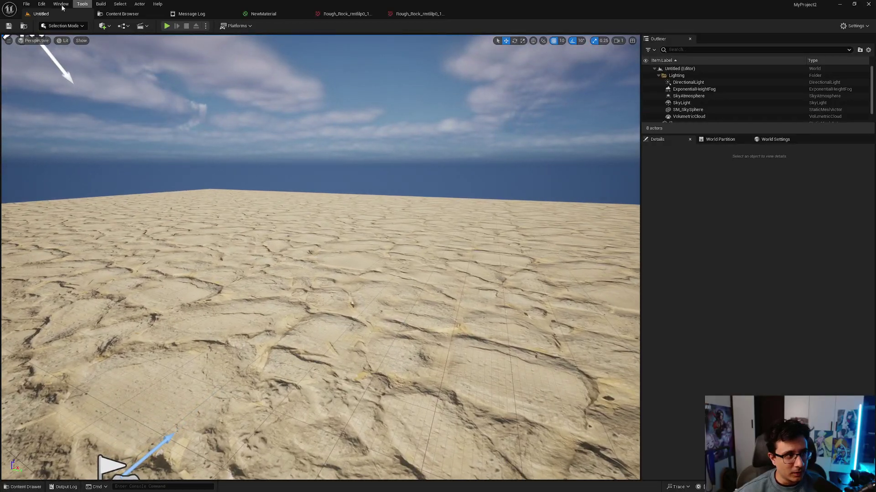
left_click(42, 5)
left_click(87, 118)
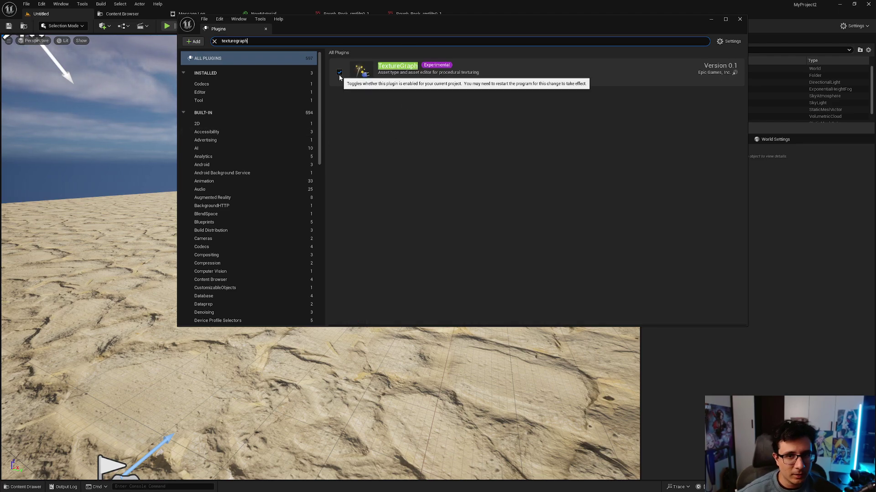
left_click(739, 20)
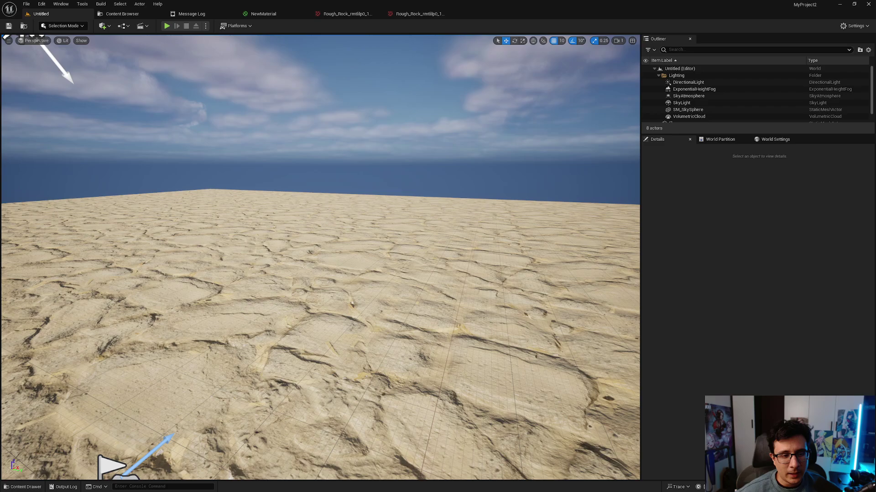
Step: Create a Texture Graph asset in the Content folder with its default name and open it for editing
right_click_drag(375, 274, 380, 256)
key("ctrl+space")
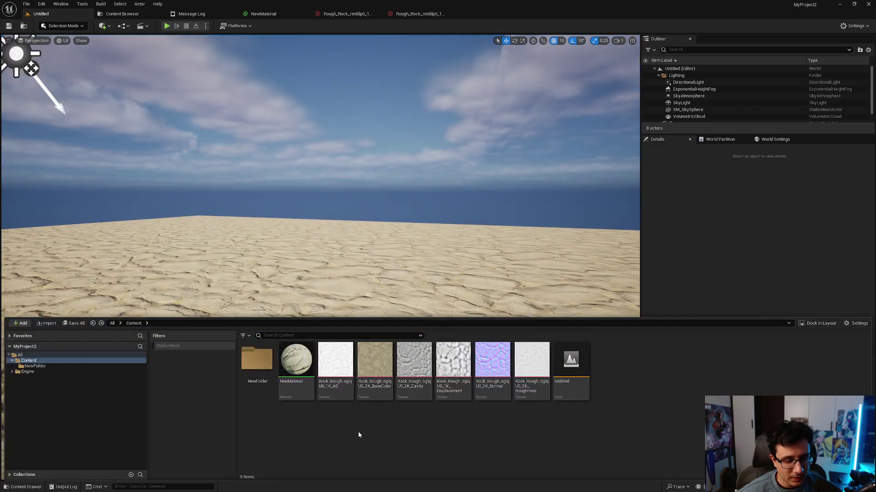
right_click(337, 430)
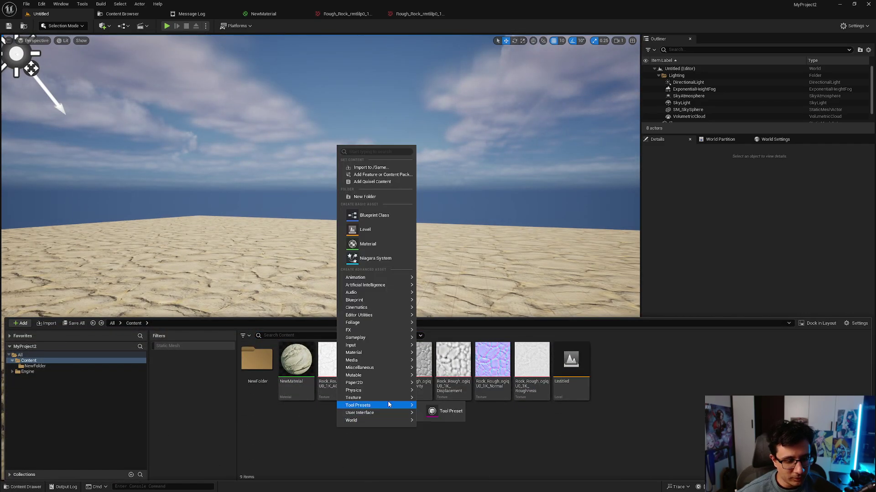
mouse_move(390, 400)
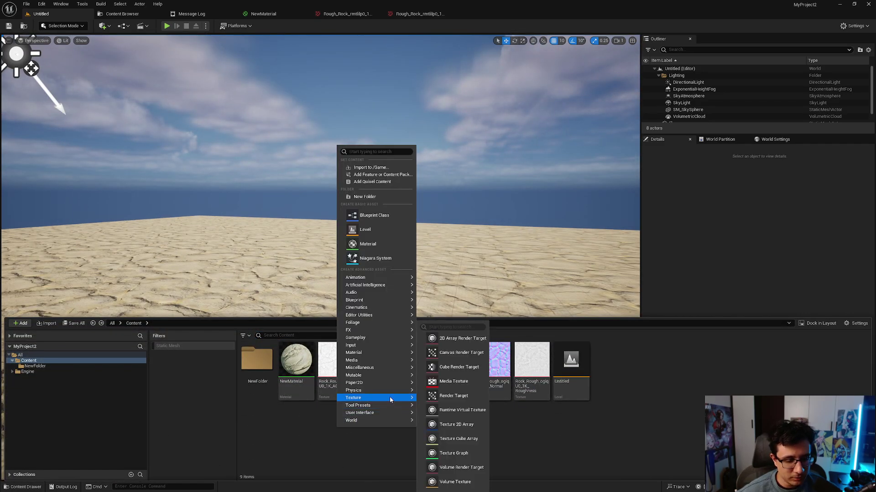
left_click(456, 453)
key("Return")
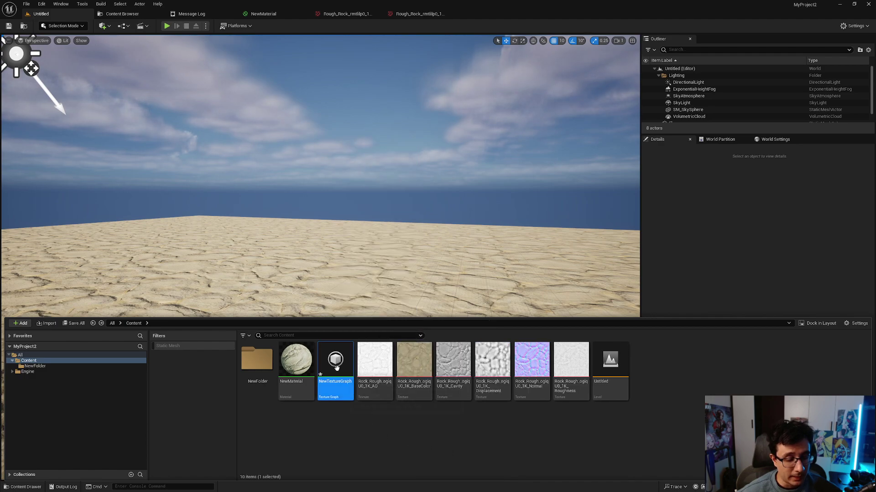
double_click(335, 360)
Step: Add a CombineChannels node to the texture graph, beside the Output node
right_click_drag(267, 290, 300, 292)
scroll(109, 160, "down", 1)
scroll(108, 159, "down", 5)
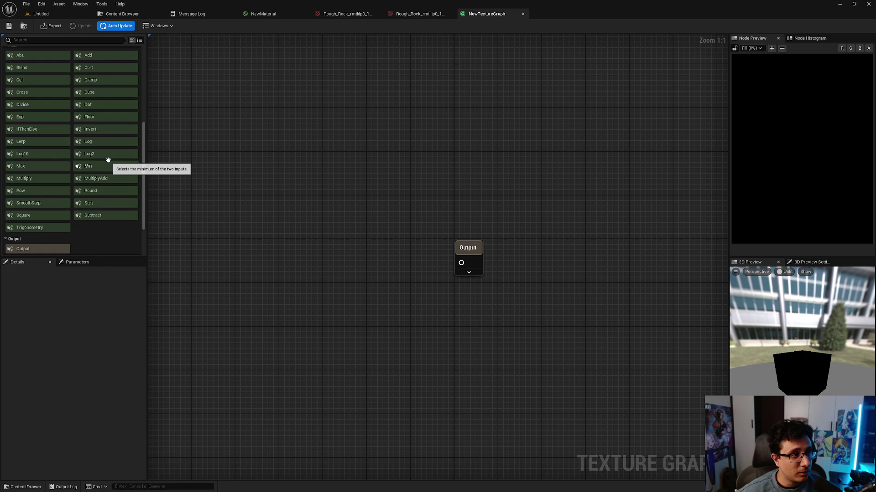
scroll(108, 160, "up", 6)
right_click_drag(297, 193, 357, 193)
left_click_drag(45, 119, 379, 219)
right_click_drag(313, 243, 343, 234)
Step: Add the Rock_Rough AO texture to the graph and connect it to the R input of CombineChannels
key("ctrl+space")
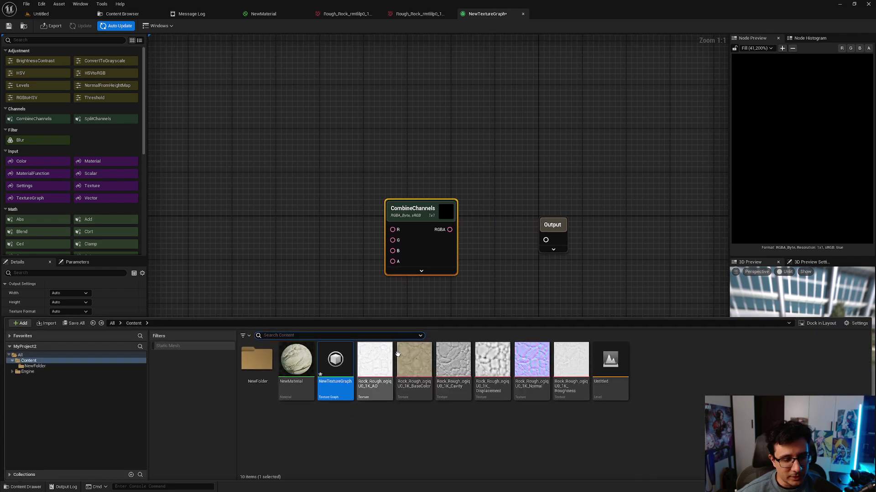
left_click(374, 360)
left_click_drag(374, 360, 277, 197)
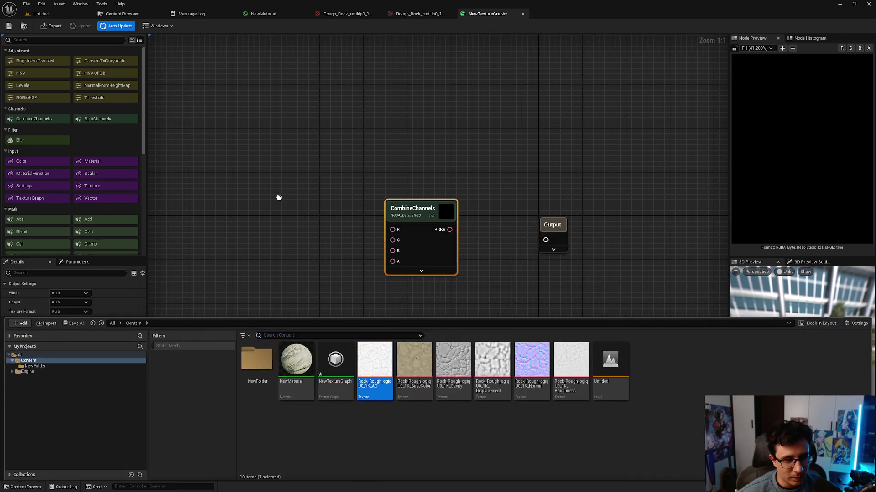
left_click_drag(369, 228, 393, 230)
Step: Add the Rock_Rough Roughness texture to the graph and connect it to the G input of CombineChannels
key("ctrl+space")
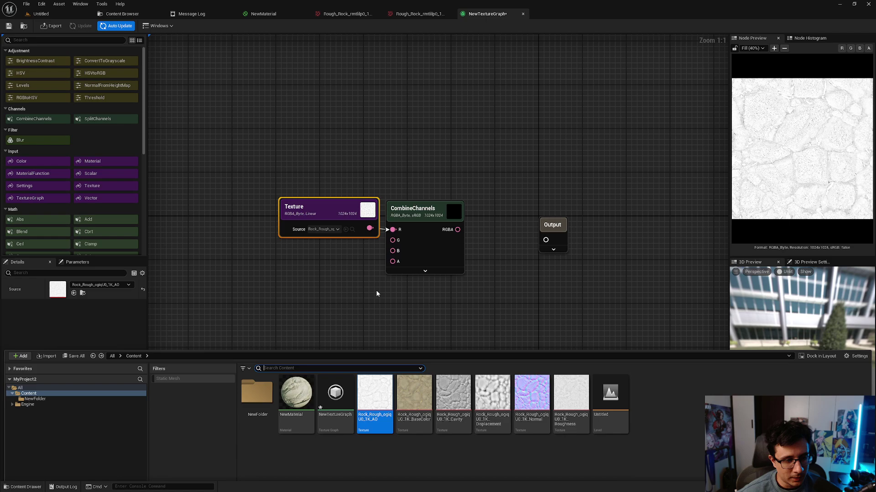
left_click(571, 360)
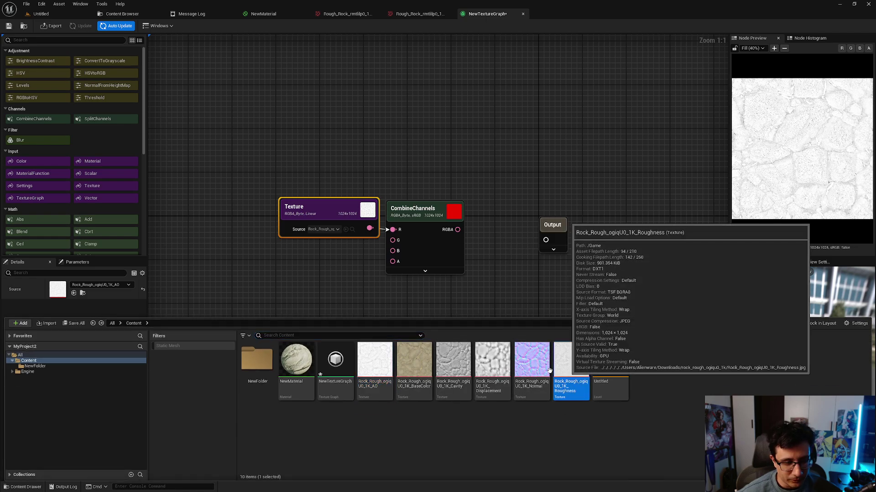
left_click_drag(571, 360, 270, 258)
left_click_drag(360, 288, 392, 240)
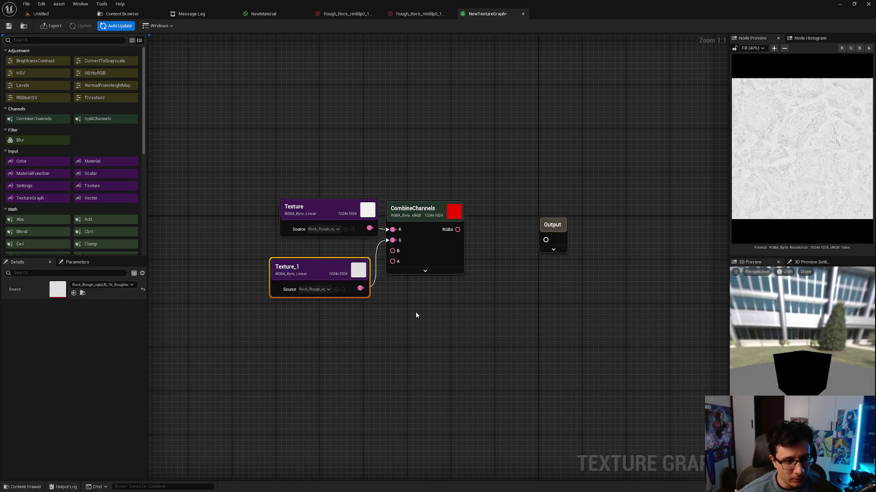
Step: Add the Rock_Rough Displacement texture below the other textures and connect it to the B input of CombineChannels
right_click_drag(415, 312, 425, 222)
key("ctrl+space")
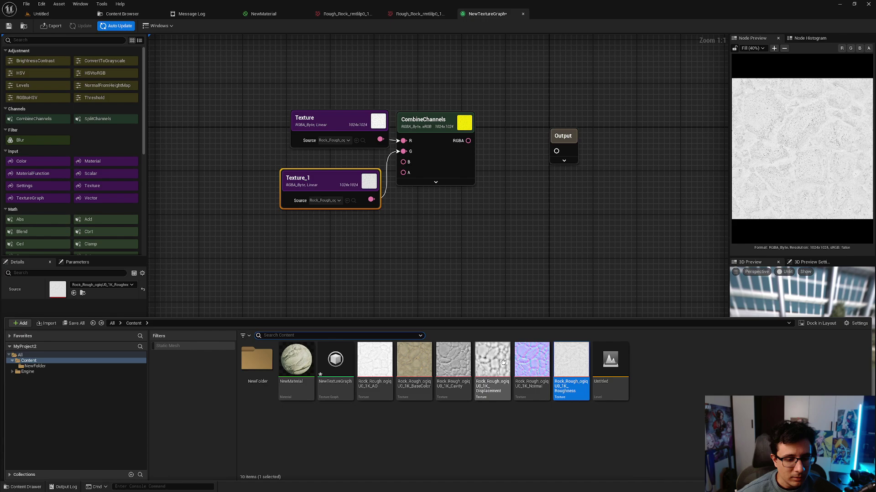
left_click_drag(492, 360, 331, 251)
right_click_drag(402, 223, 373, 215)
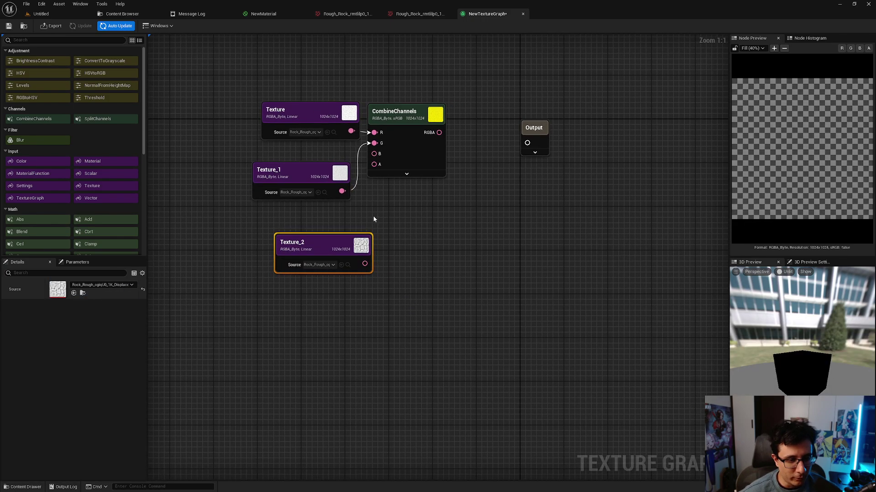
key("ctrl+space")
left_click(365, 244)
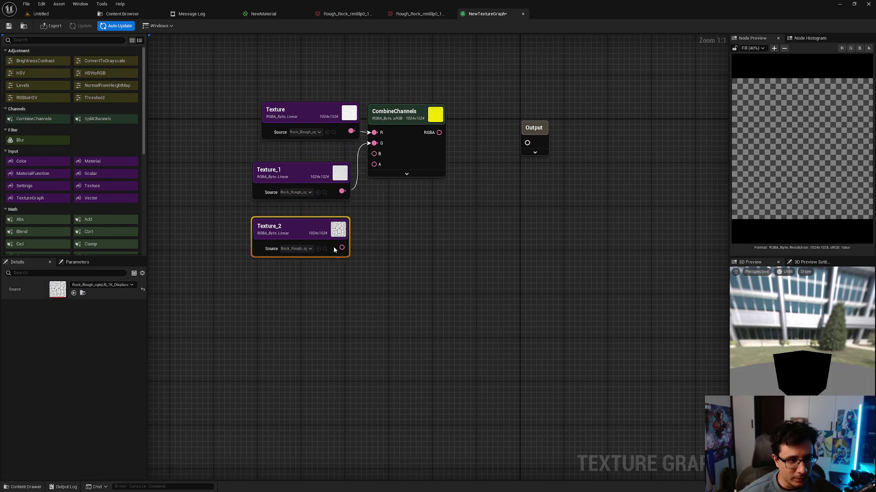
left_click_drag(365, 244, 373, 154)
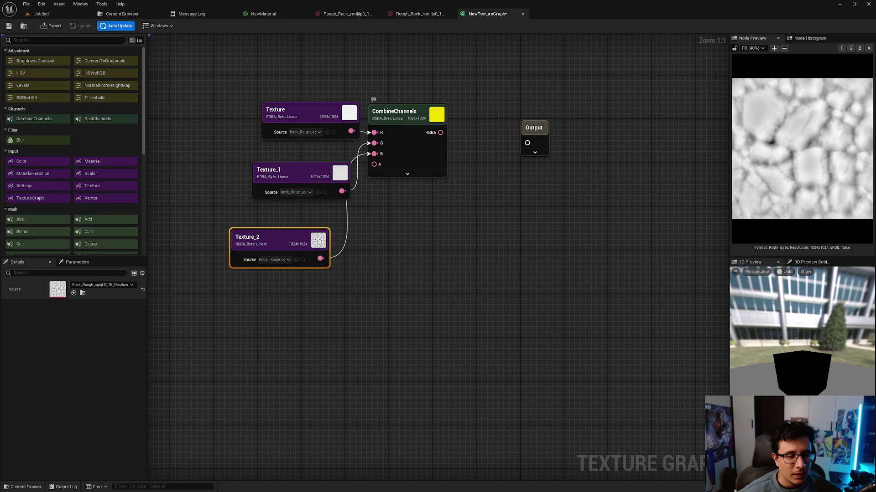
Step: Connect the RGBA result of CombineChannels to the Output node and export Output as a texture
right_click_drag(350, 118, 314, 160)
left_click_drag(212, 88, 302, 321)
left_click(427, 209)
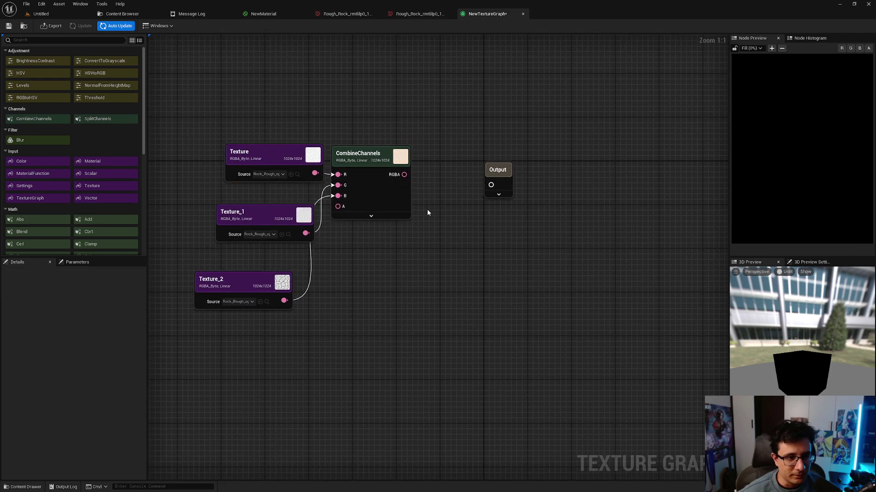
left_click_drag(386, 190, 394, 189)
left_click_drag(491, 190, 491, 190)
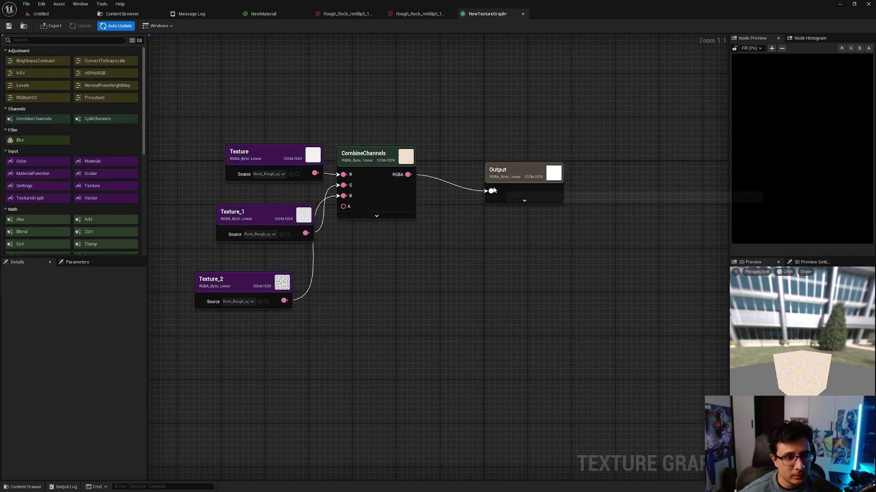
left_click(54, 26)
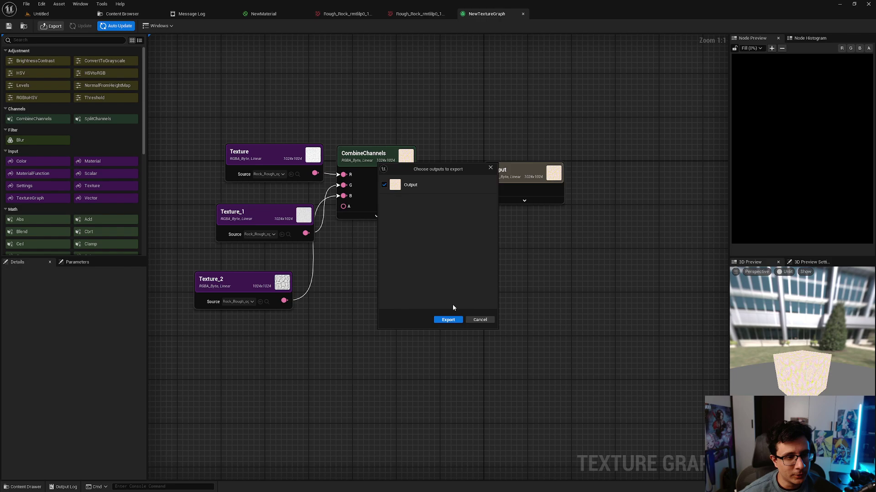
left_click(449, 320)
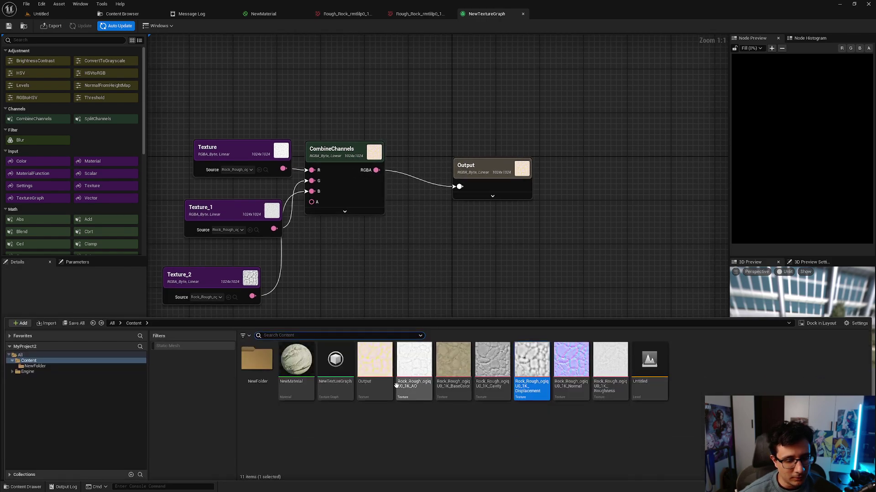
Step: Open the exported Output texture and toggle its color channels to inspect the packed maps
double_click(383, 383)
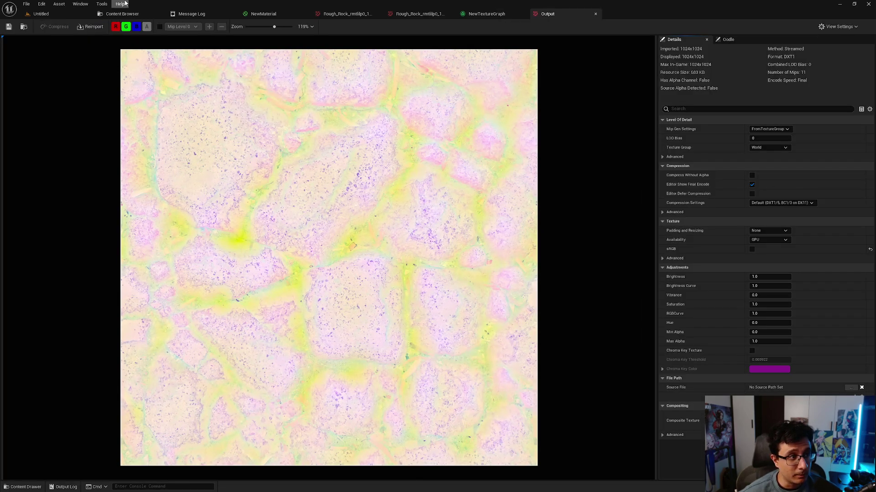
left_click(126, 26)
left_click(136, 27)
left_click(137, 27)
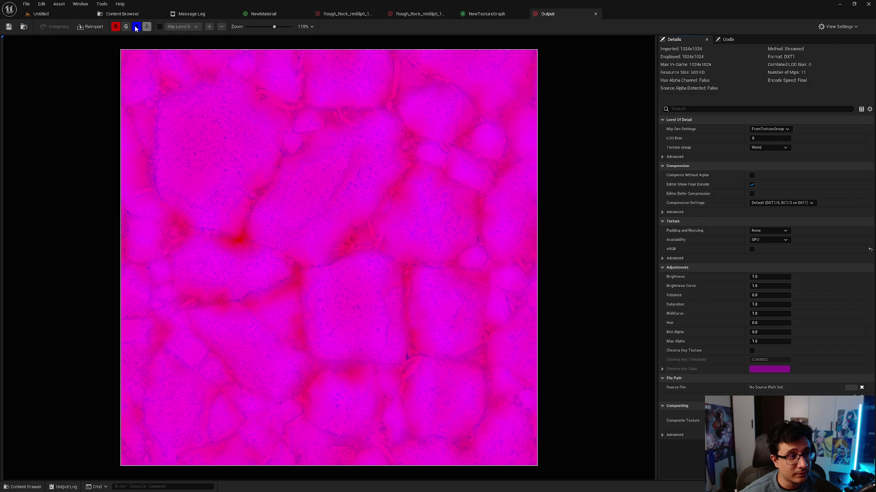
left_click(126, 27)
Step: Open the NewMaterial graph and add the exported Output texture as a Texture Sample
left_click(278, 13)
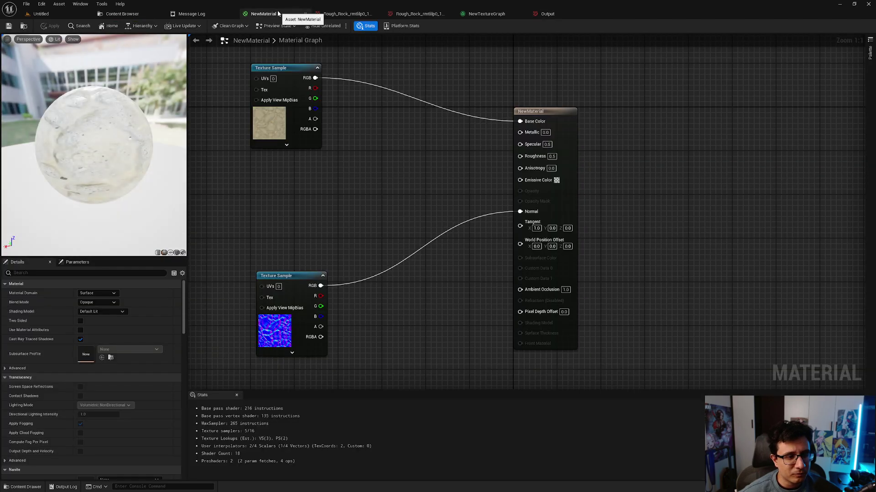
right_click_drag(313, 171, 391, 152)
key("ctrl+space")
left_click_drag(375, 361, 392, 173)
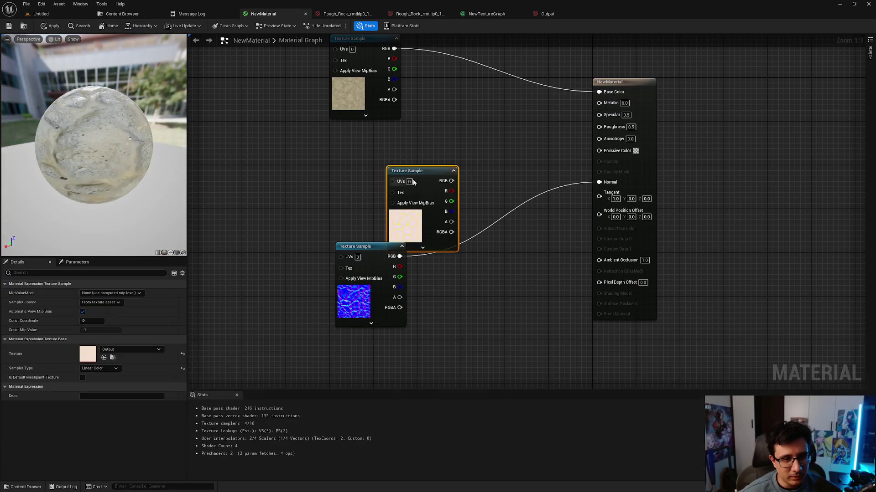
Step: Connect the Output texture's R channel to Ambient Occlusion and G to Roughness, align its node between the other two textures, and apply the material
left_click_drag(452, 191, 599, 260)
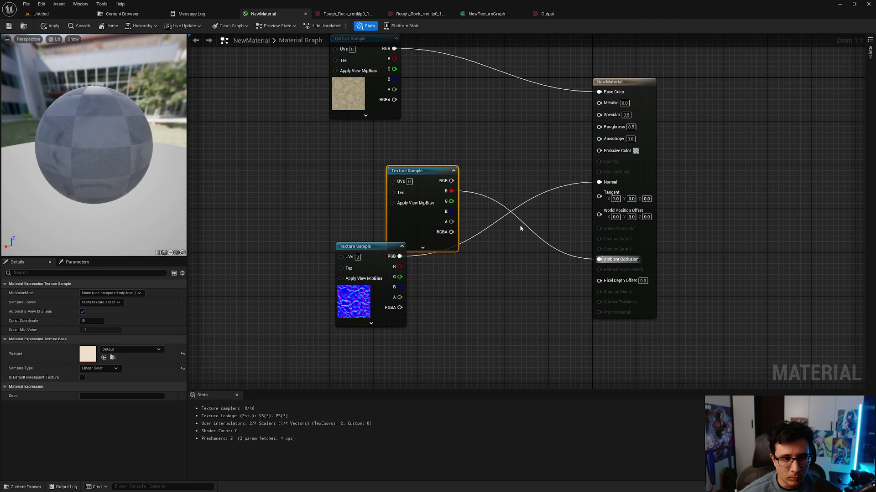
left_click_drag(451, 191, 600, 131)
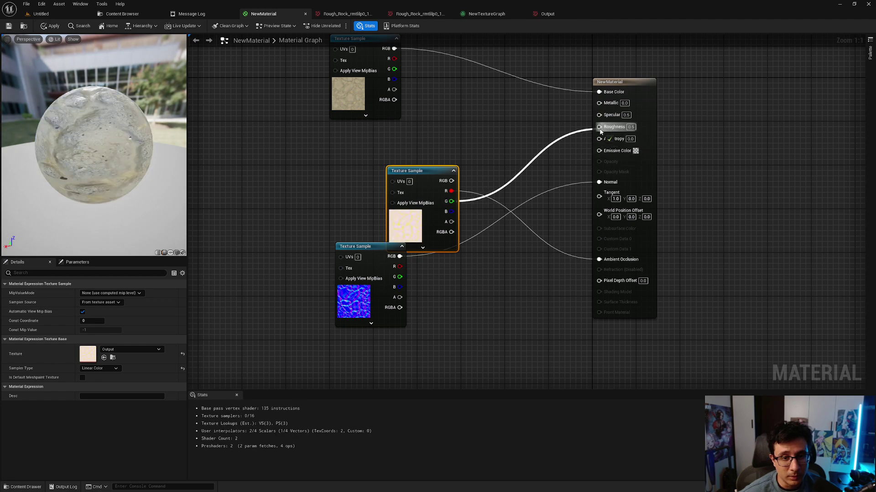
left_click_drag(418, 219, 366, 186)
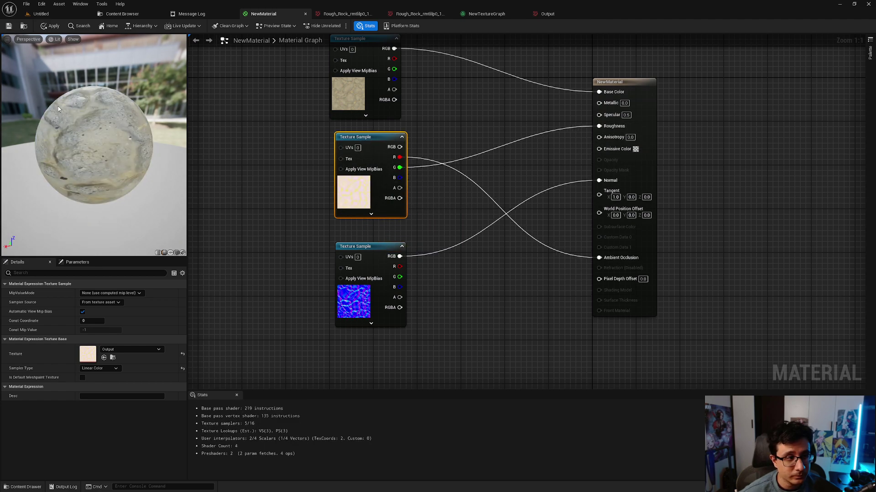
left_click(51, 26)
left_click(42, 4)
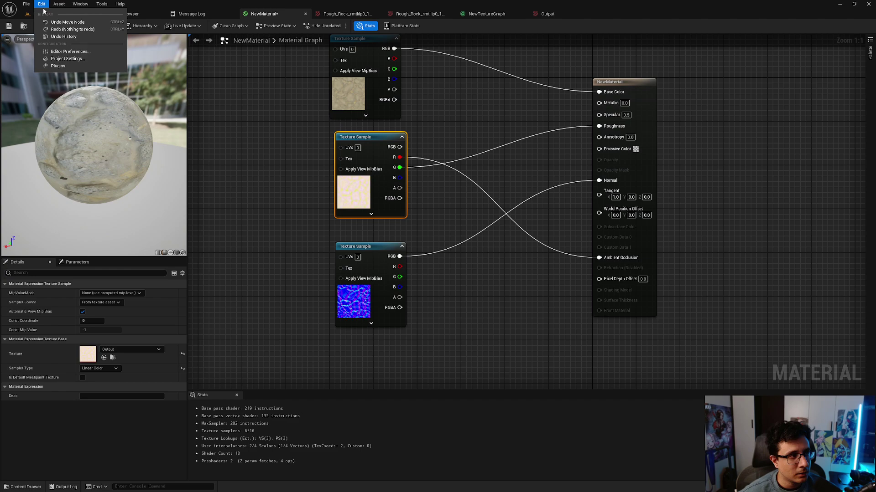
Step: Return to the Untitled level and look around the rock floor that uses the material
left_click(24, 14)
right_click_drag(393, 235, 383, 310)
right_click_drag(324, 246, 324, 137)
key("ctrl+space")
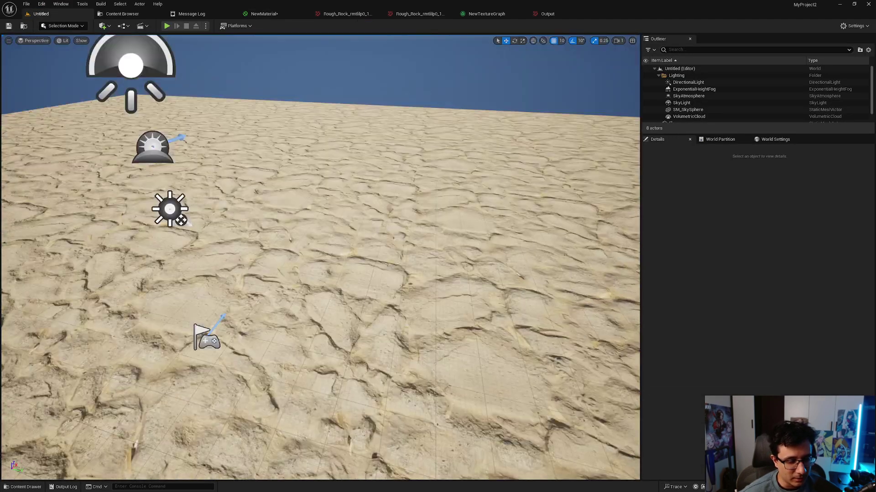
right_click_drag(392, 251, 388, 137)
Step: Reopen NewTextureGraph, feed the CombineChannels RGBA result into a new SplitChannels node, and connect its R output to the Output node
key("ctrl+space")
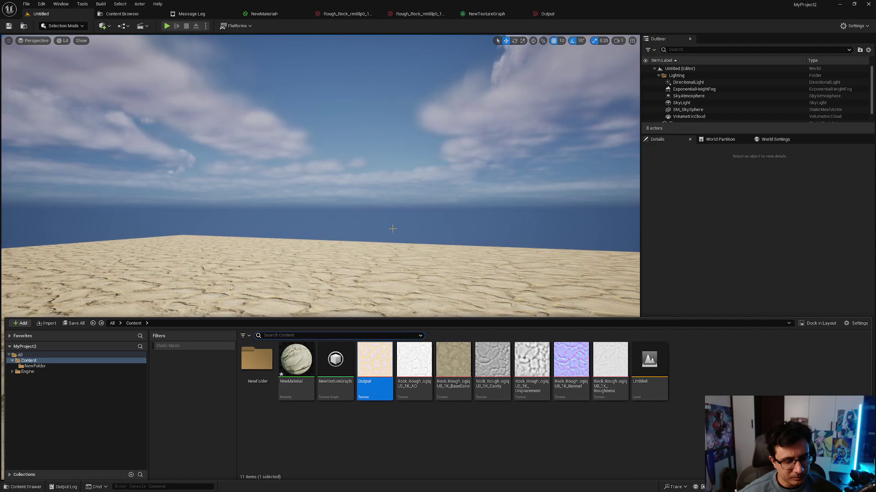
double_click(341, 370)
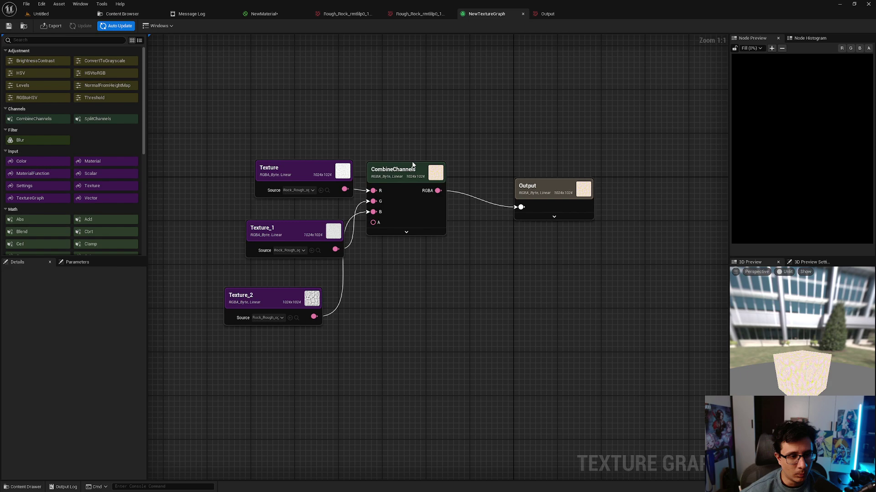
right_click_drag(440, 301, 448, 246)
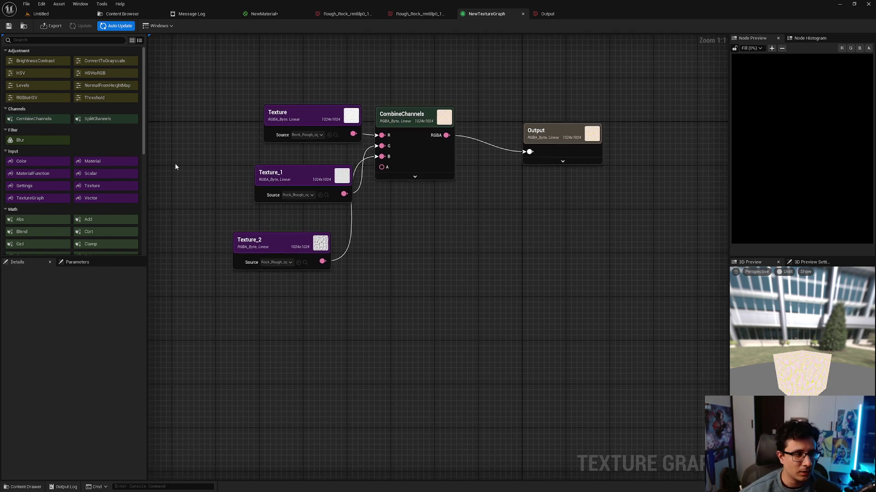
left_click_drag(97, 118, 526, 253)
left_click_drag(451, 149, 507, 272)
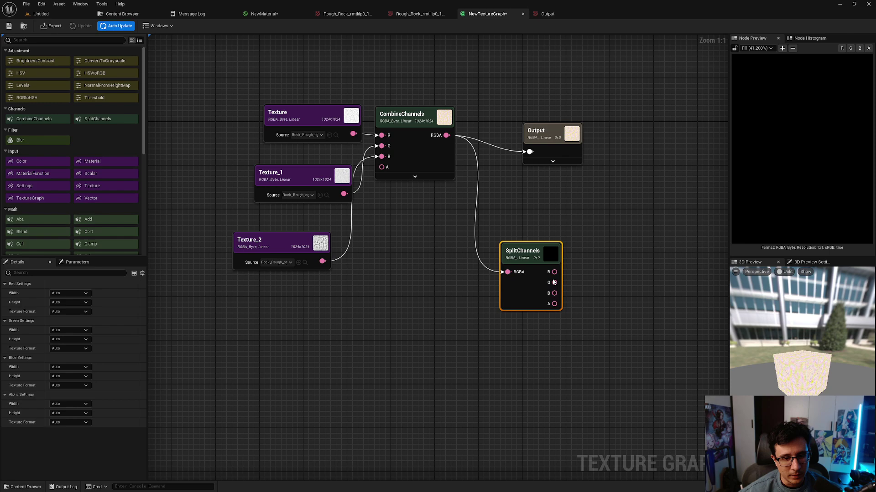
left_click_drag(574, 272, 631, 156)
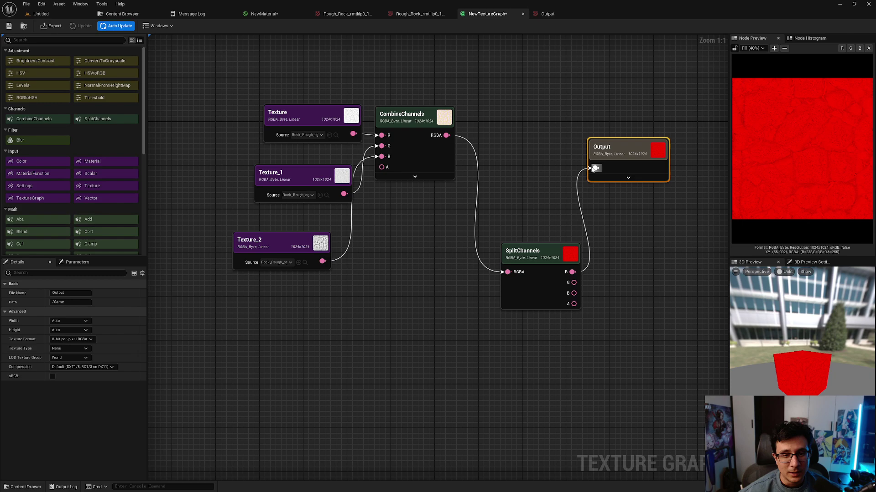
Step: Reconnect CombineChannels RGBA directly to the Output node and delete the SplitChannels node
left_click_drag(595, 168, 446, 135)
left_click_drag(517, 208, 553, 292)
key("Delete")
Step: Move the three Texture nodes together farther away from CombineChannels to space out the graph
right_click_drag(250, 210, 336, 267)
left_click_drag(275, 139, 413, 344)
left_click_drag(376, 301, 358, 279)
left_click(258, 229)
Step: Open the Rock_Rough BaseColor texture from the project content to view its settings
key("ctrl+space")
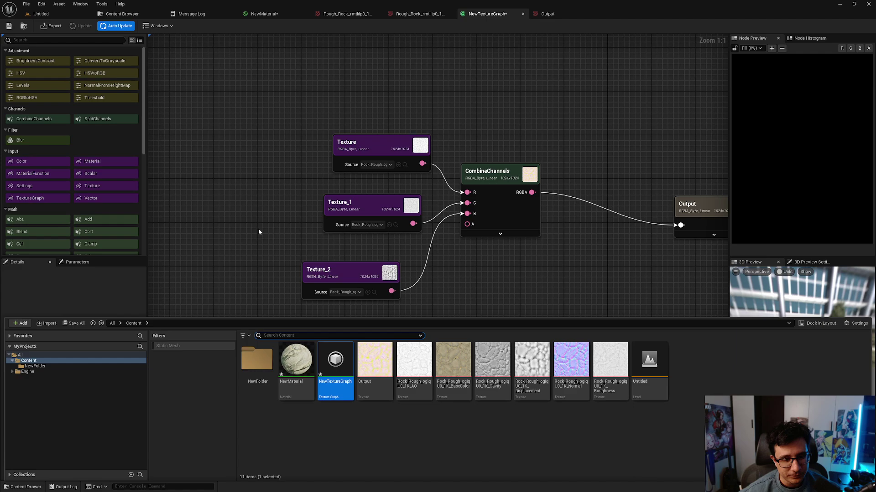
left_click(361, 454)
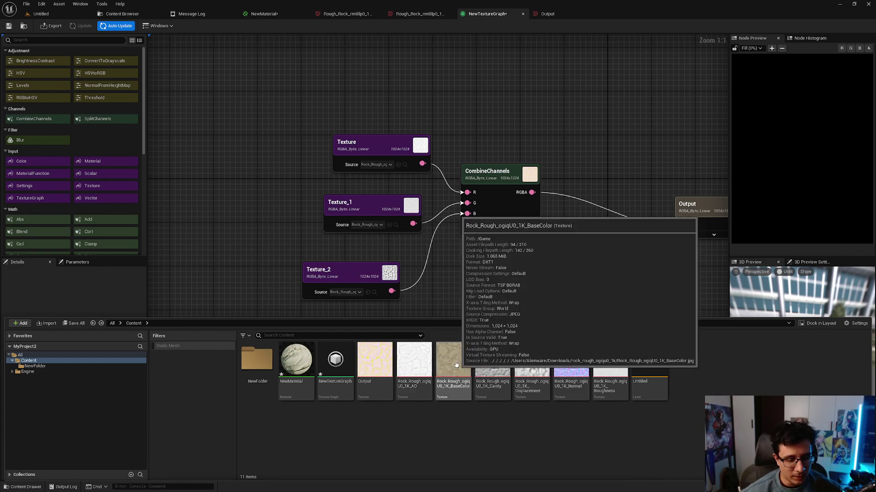
double_click(453, 364)
scroll(391, 209, "up", 1)
scroll(396, 206, "down", 2)
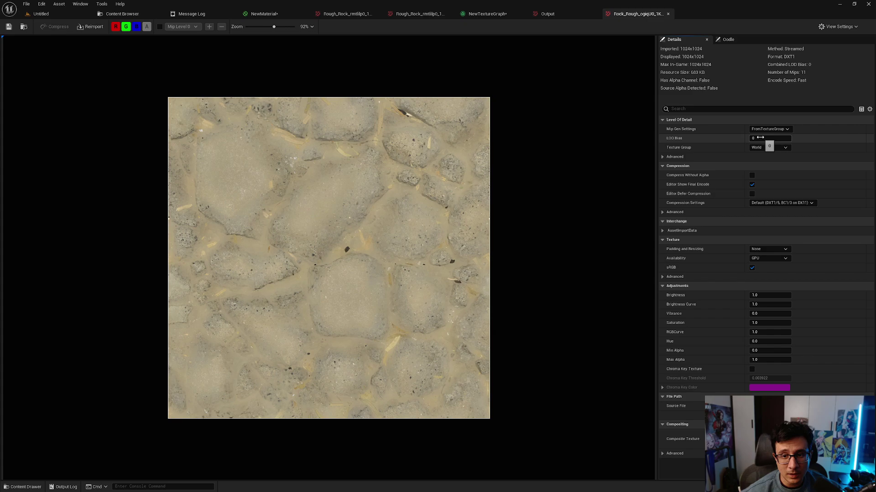
Step: Set the BaseColor texture's LOD Bias to 2 and enlarge the preview to judge its quality
type("2")
key("Return")
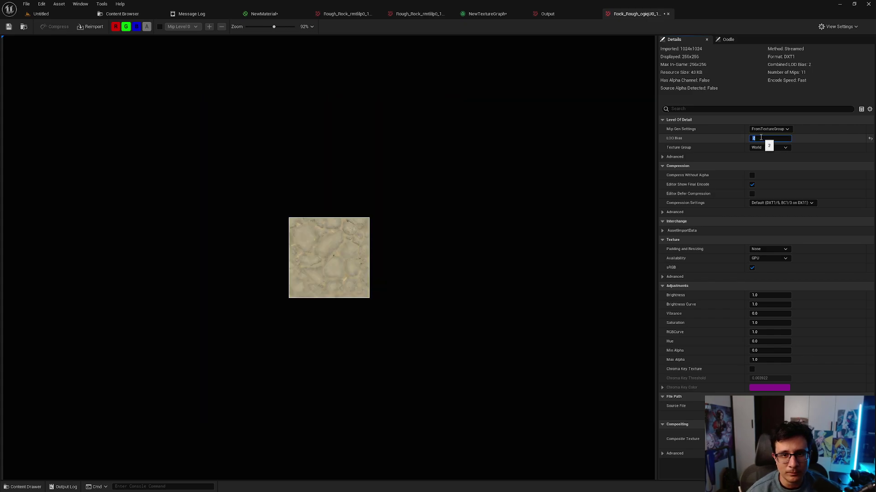
scroll(453, 213, "up", 5)
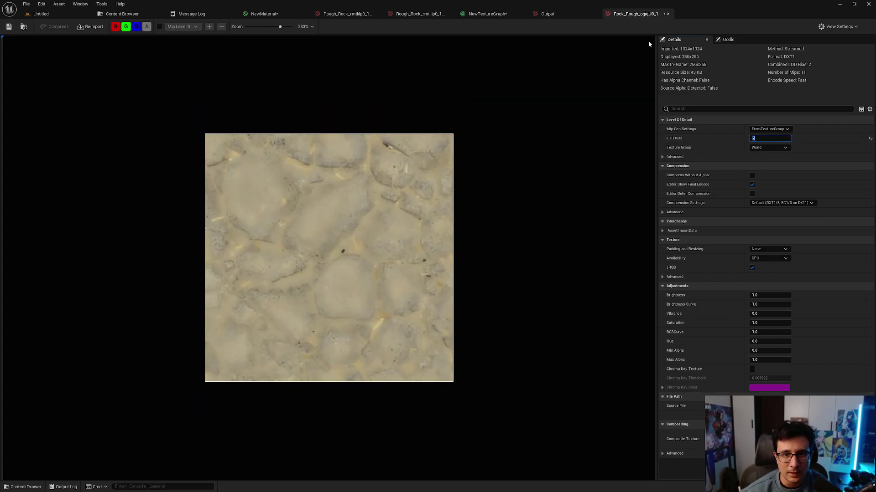
Step: Mark the Displayed and Max In-Game sizes with a red rectangle in a screen capture and discard the capture
key("Print")
left_click_drag(637, 34, 776, 105)
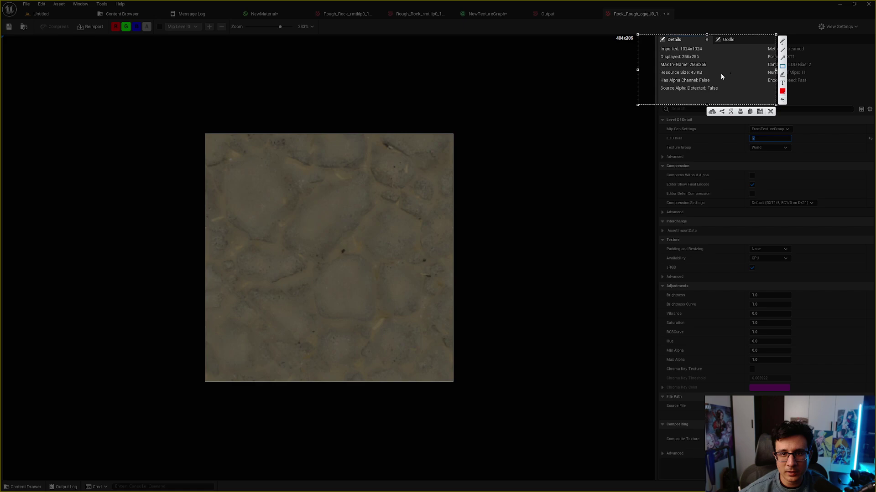
left_click_drag(651, 51, 693, 53)
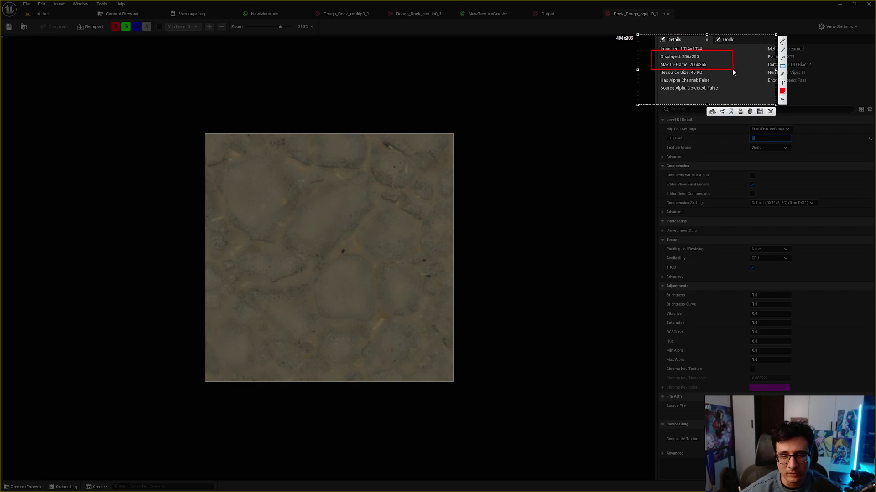
left_click(771, 111)
Step: Set the BaseColor texture's LOD Bias back to 0
type("0")
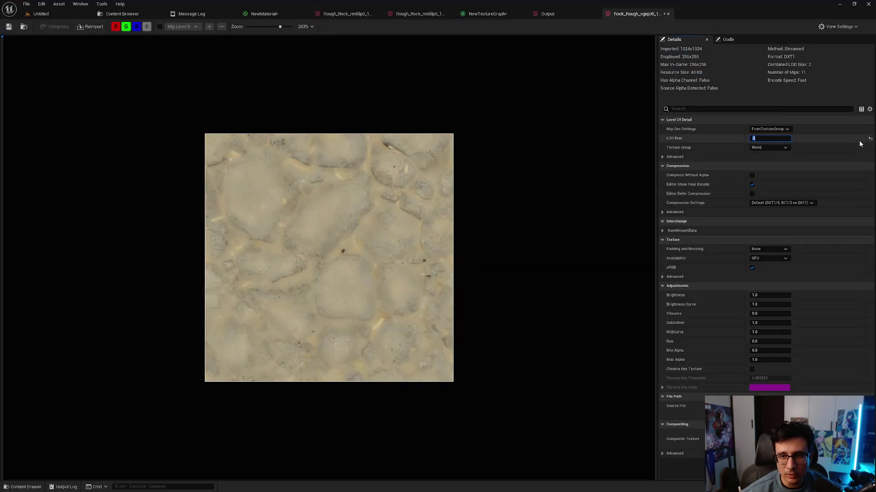
key("Return")
scroll(403, 187, "down", 5)
scroll(401, 189, "down", 3)
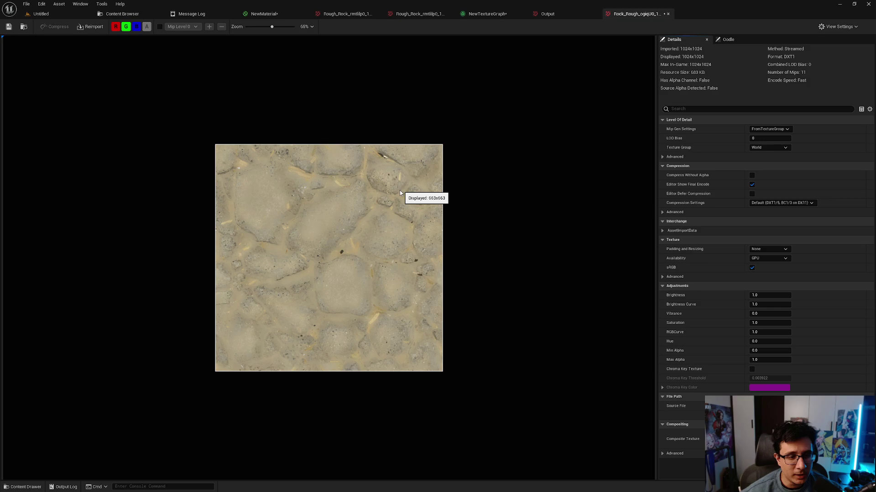
Step: Examine the BaseColor texture's surface detail at different magnifications
scroll(399, 190, "up", 5)
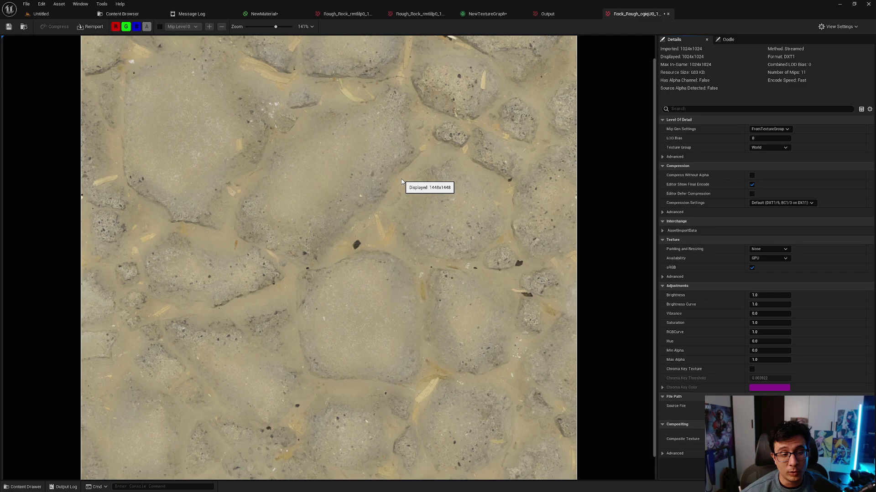
scroll(403, 182, "down", 2)
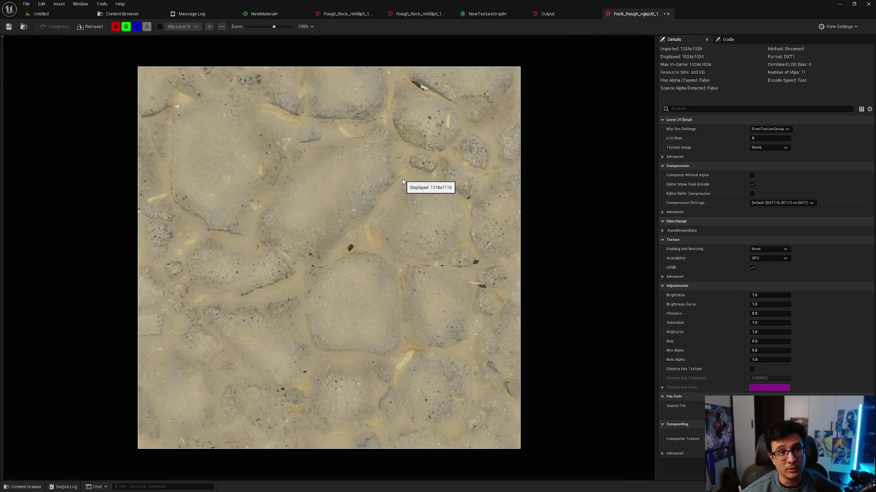
scroll(402, 181, "up", 3)
scroll(402, 181, "down", 3)
scroll(403, 180, "up", 2)
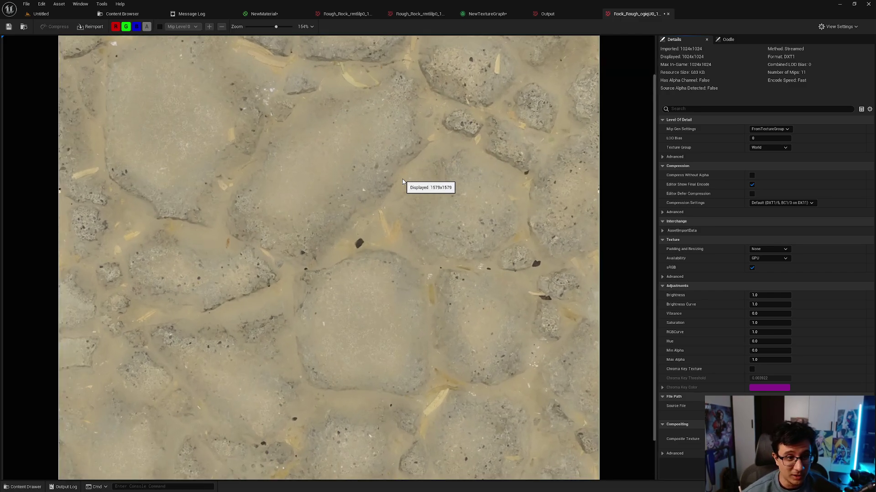
scroll(403, 180, "down", 3)
scroll(403, 182, "up", 3)
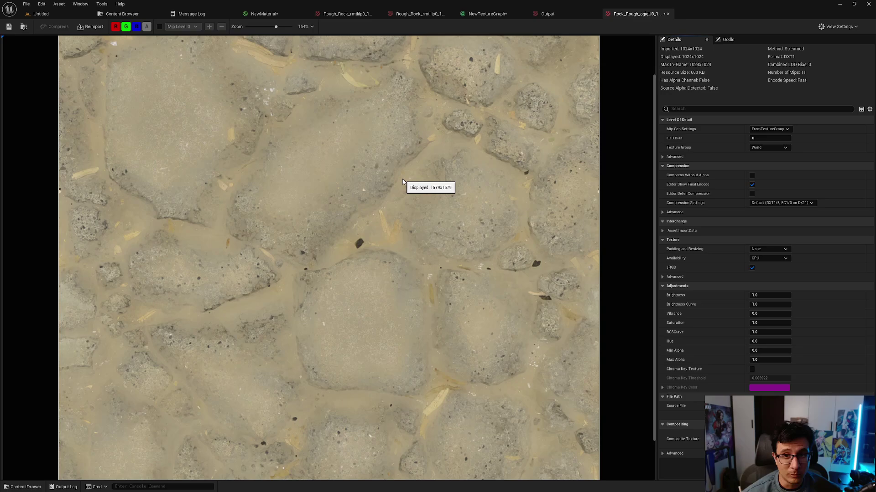
scroll(402, 181, "down", 2)
scroll(403, 181, "up", 1)
scroll(402, 181, "down", 3)
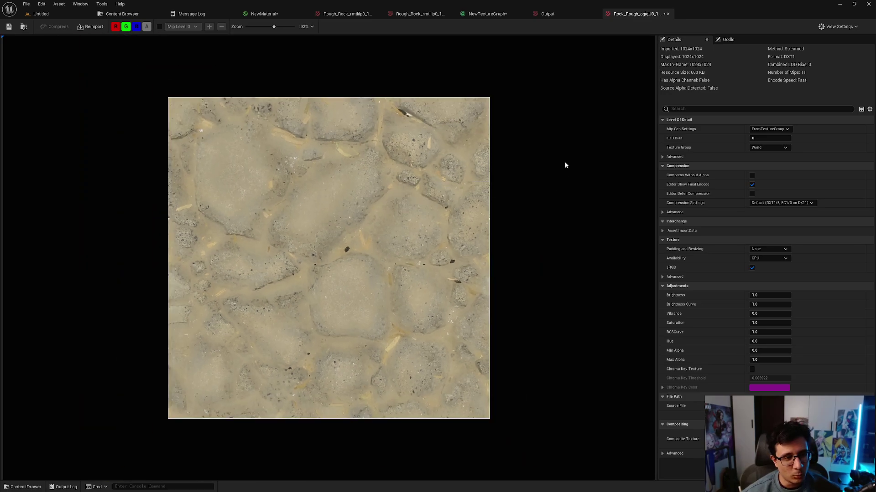
scroll(565, 164, "up", 3)
scroll(565, 164, "down", 1)
key("ctrl+space")
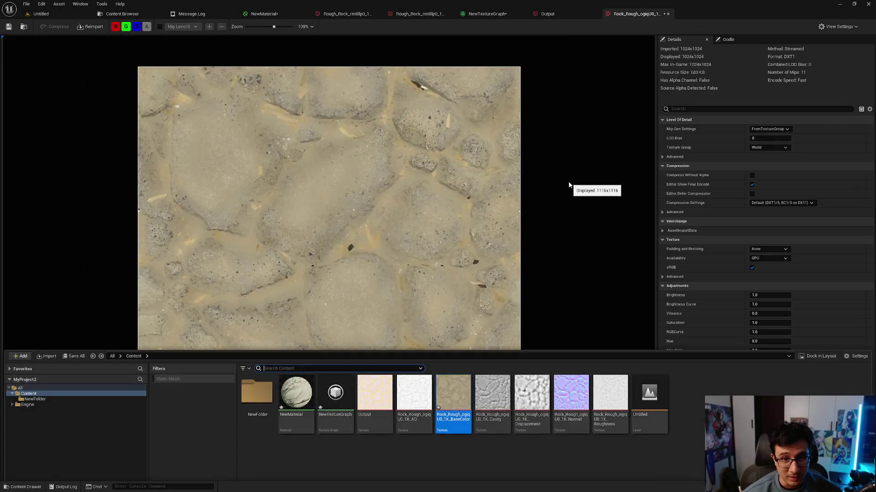
right_click(443, 371)
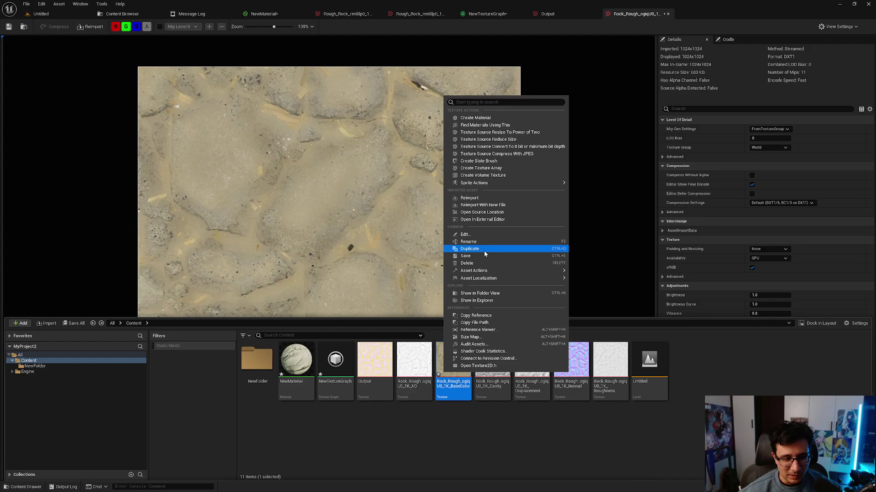
mouse_move(550, 272)
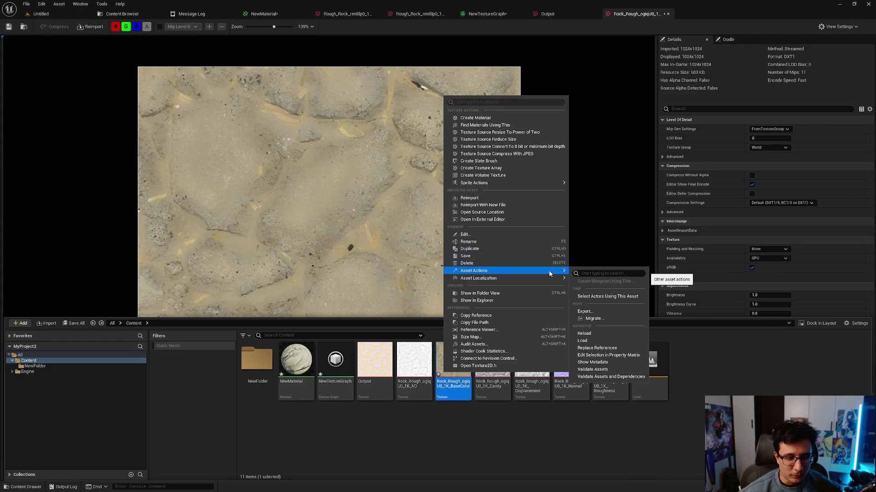
left_click(616, 312)
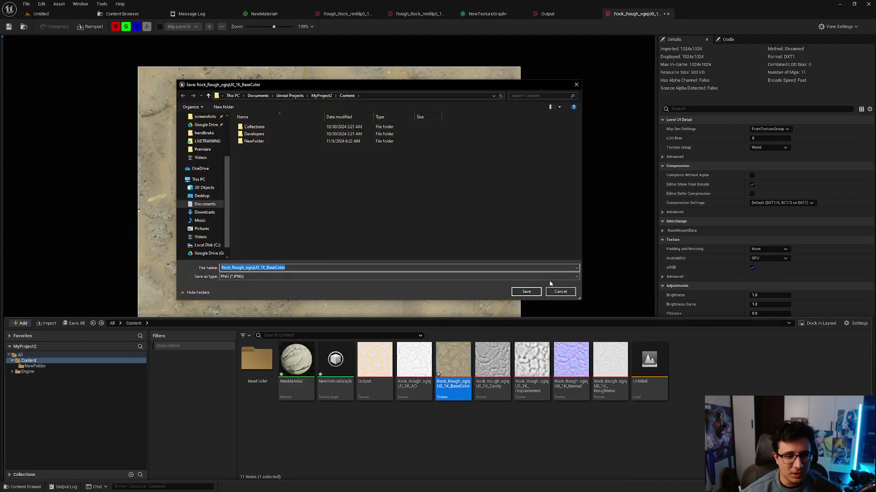
left_click(560, 292)
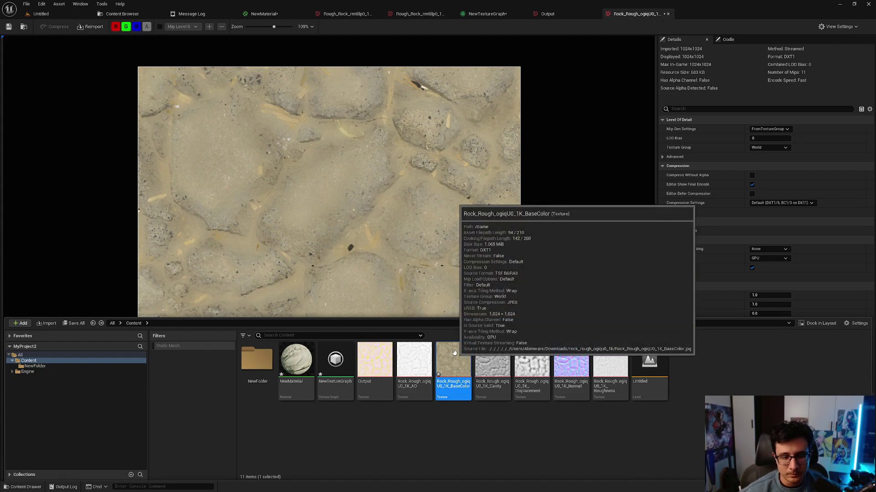
Step: Reduce the BaseColor texture's source size using a texture size threshold of 256, and enlarge the preview to check the detail
right_click(459, 365)
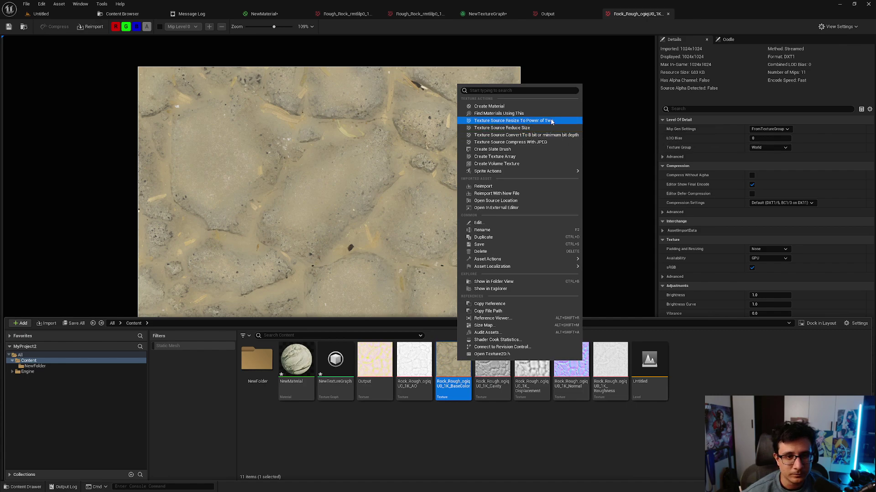
left_click(530, 128)
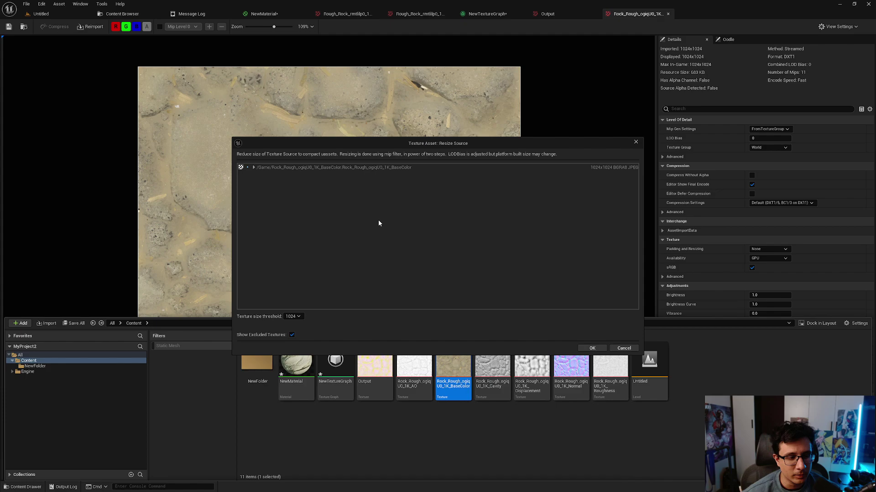
left_click(293, 316)
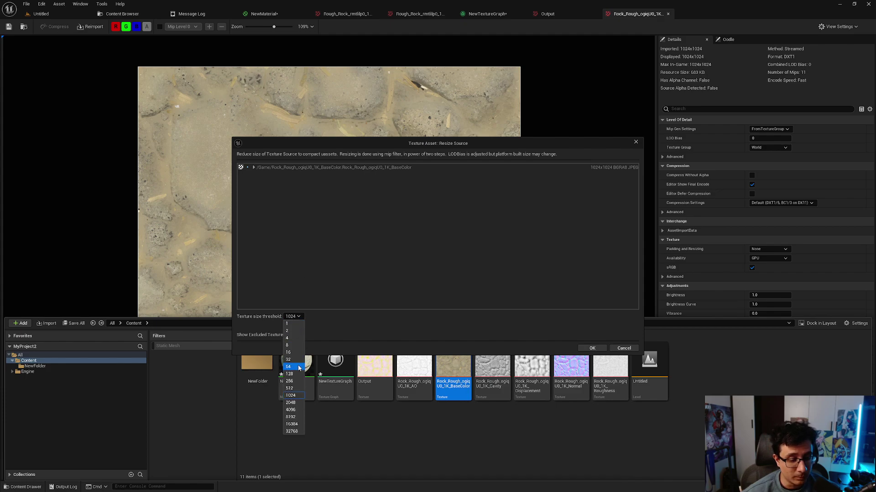
left_click(295, 381)
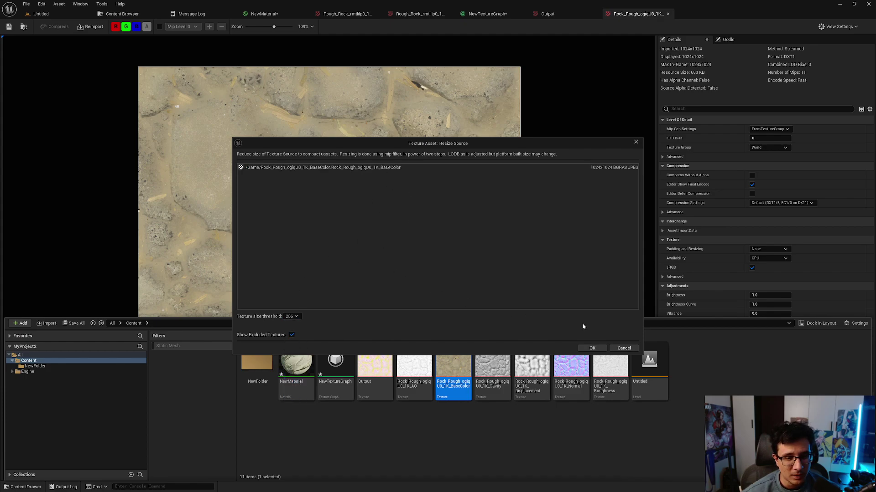
left_click(592, 349)
scroll(388, 287, "up", 5)
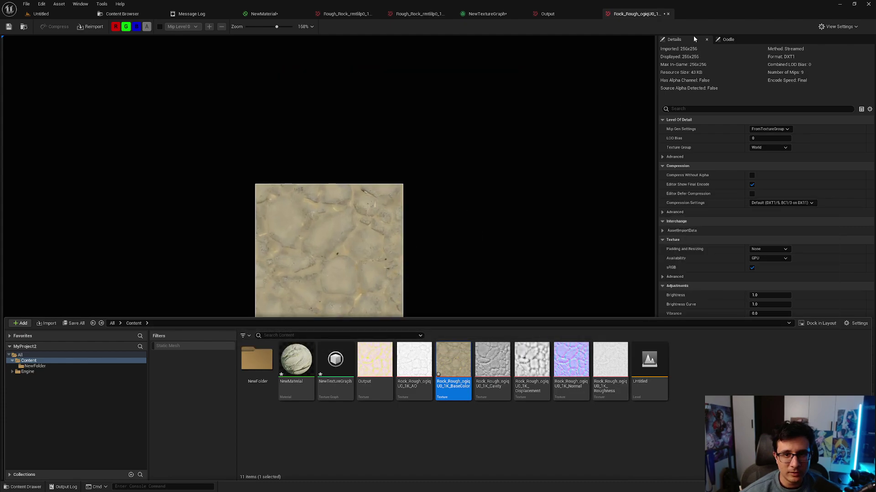
left_click(600, 116)
scroll(376, 230, "up", 9)
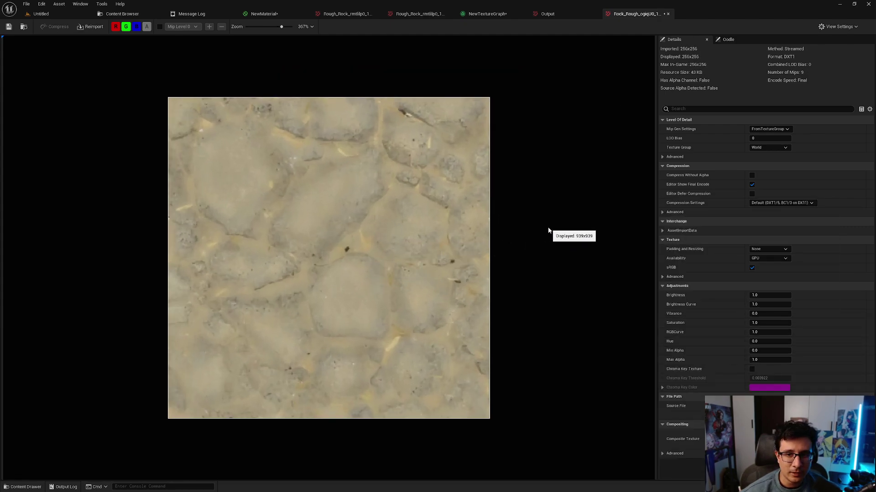
Step: Examine the resized BaseColor texture's remaining detail at smaller preview magnifications
scroll(548, 228, "down", 4)
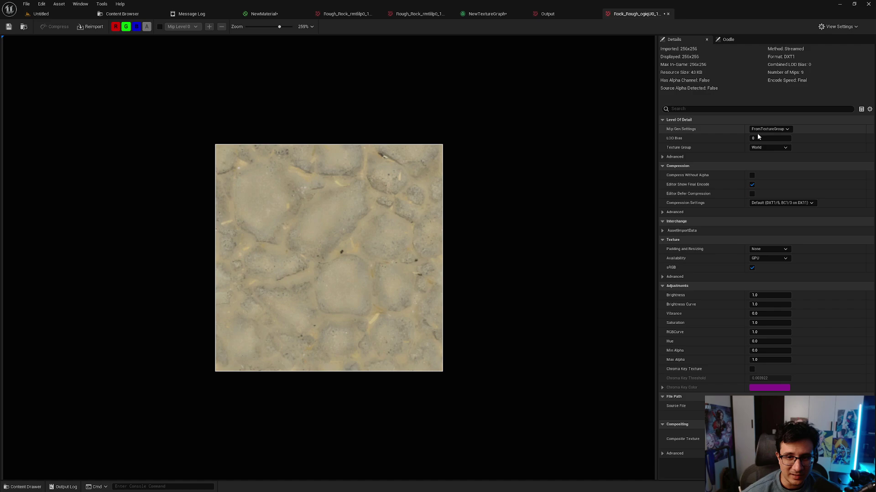
scroll(422, 268, "up", 2)
scroll(422, 268, "down", 1)
Step: Return to the Untitled level to view the textured rock ground, and save all modified assets
key("ctrl+space")
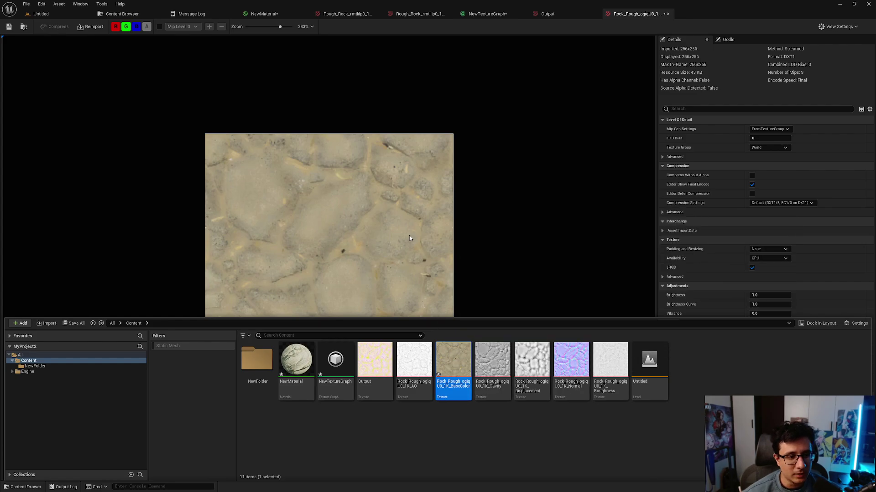
left_click(82, 13)
right_click_drag(359, 302, 365, 388)
key("s")
key("ctrl+space")
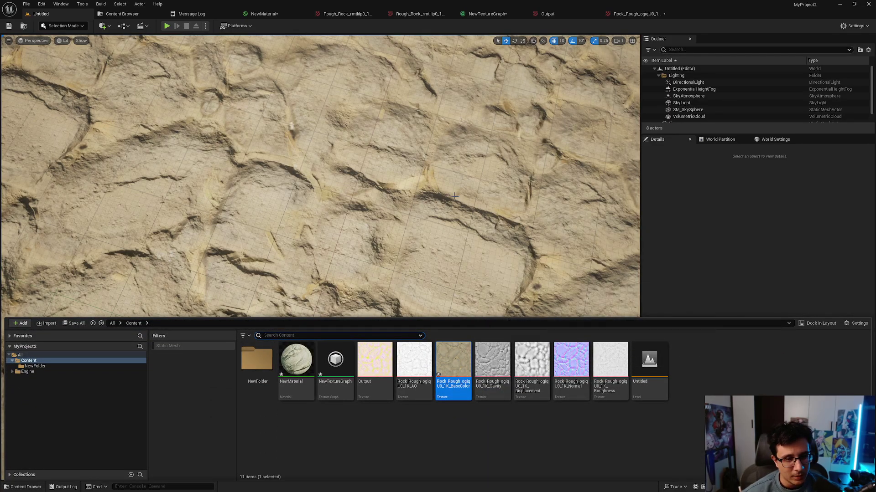
right_click_drag(455, 196, 454, 100)
key("ctrl+space")
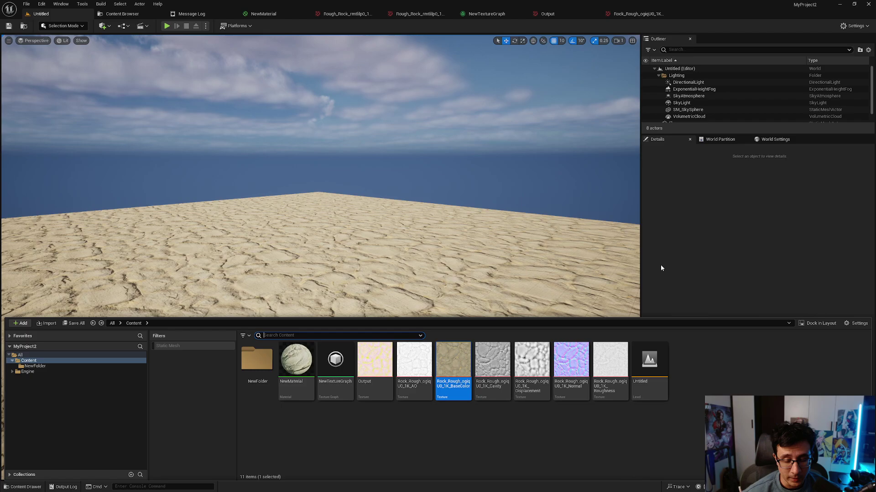
left_click(712, 361)
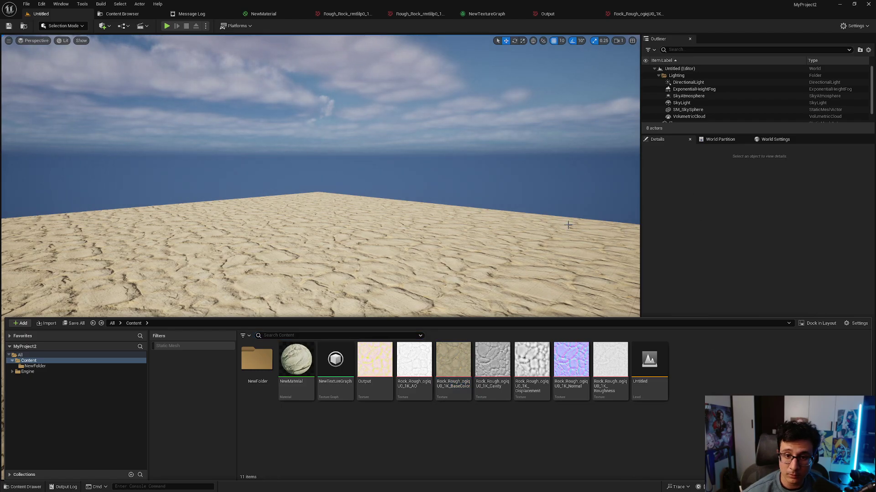
Step: Examine how the rock ground's textures look in the level from steep and shallow viewing angles
right_click_drag(565, 221, 607, 310)
right_click_drag(321, 258, 292, 285)
mouse_move(545, 227)
right_mouse_down()
mouse_move(529, 224)
mouse_move(531, 169)
mouse_move(546, 226)
right_mouse_up()
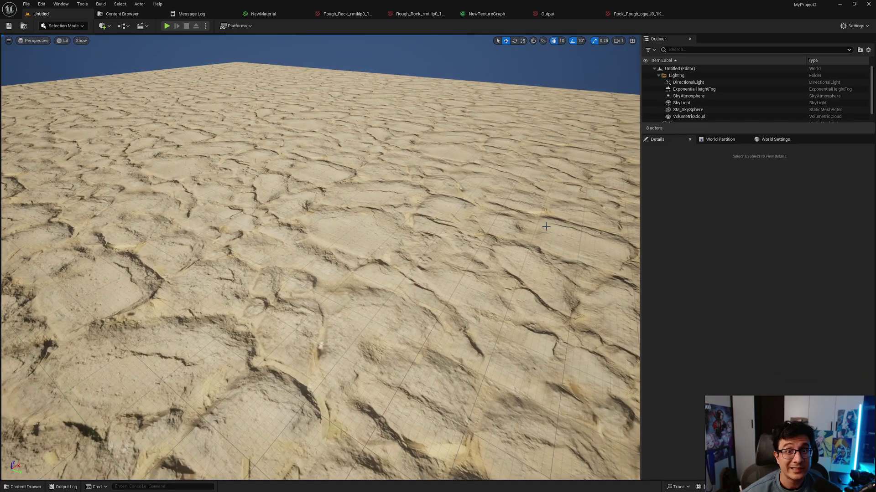
right_click_drag(412, 263, 412, 262)
key("ctrl+space")
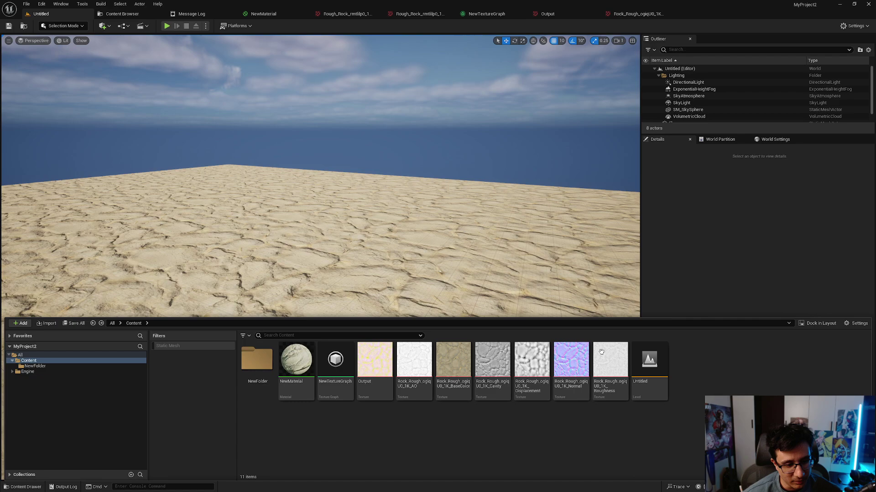
mouse_move(601, 352)
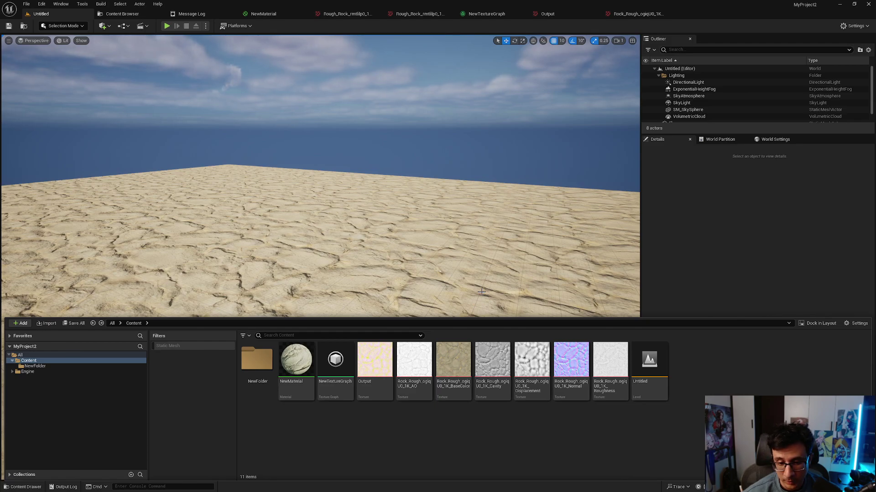
right_click_drag(481, 292, 494, 293)
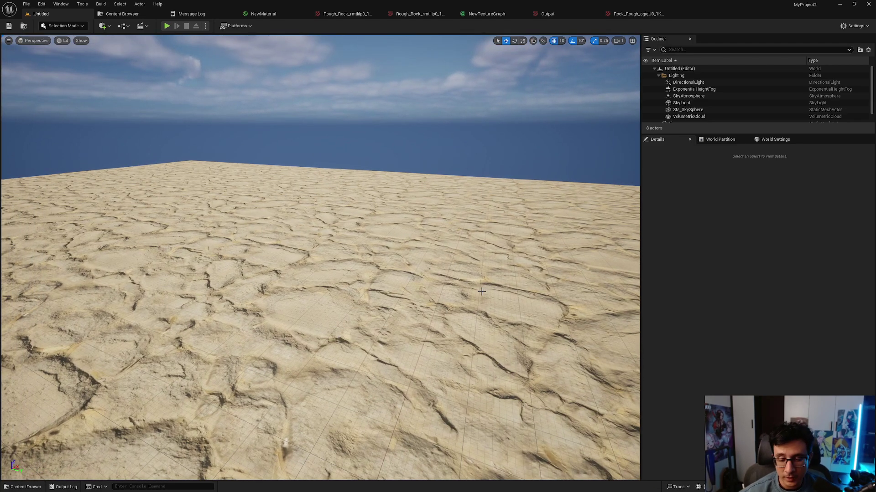
scroll(497, 293, "down", 3)
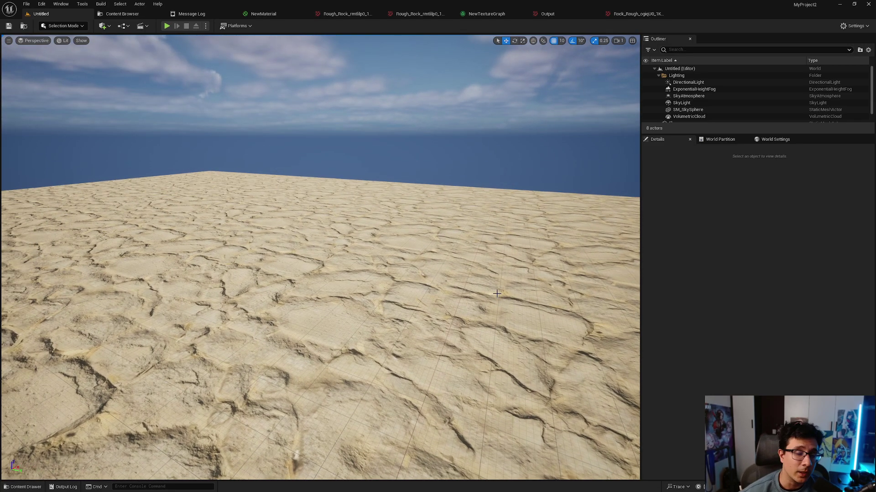